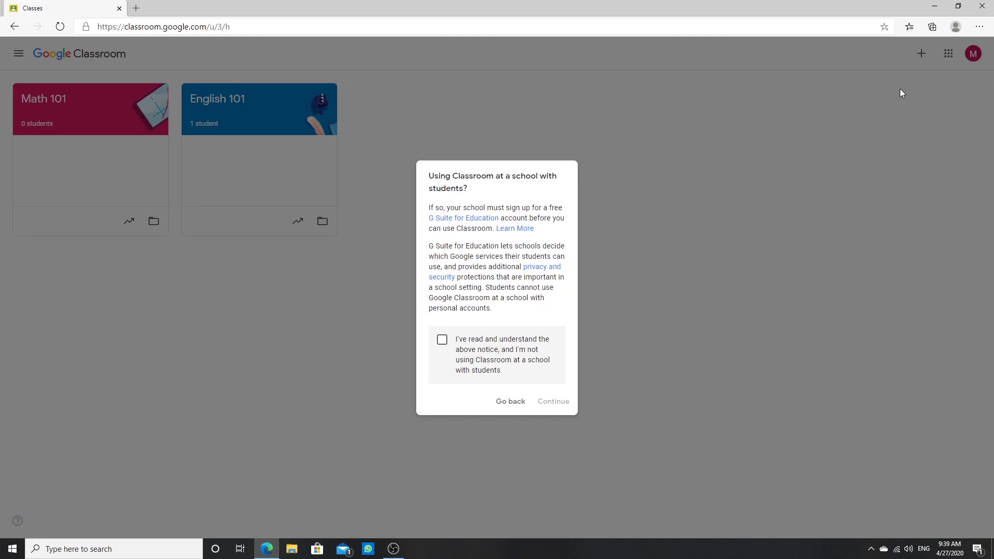
pyautogui.click(441, 342)
pyautogui.click(550, 404)
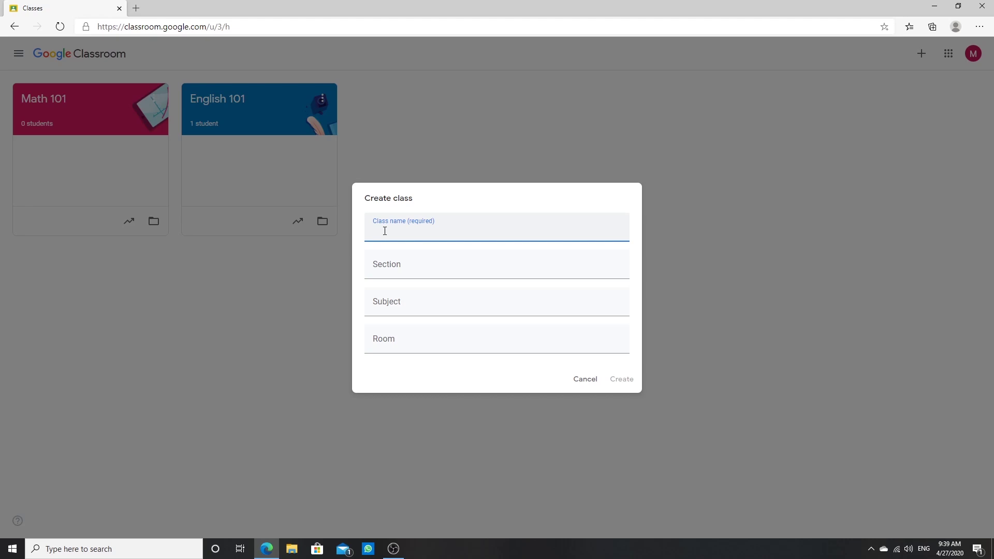
pyautogui.click(578, 386)
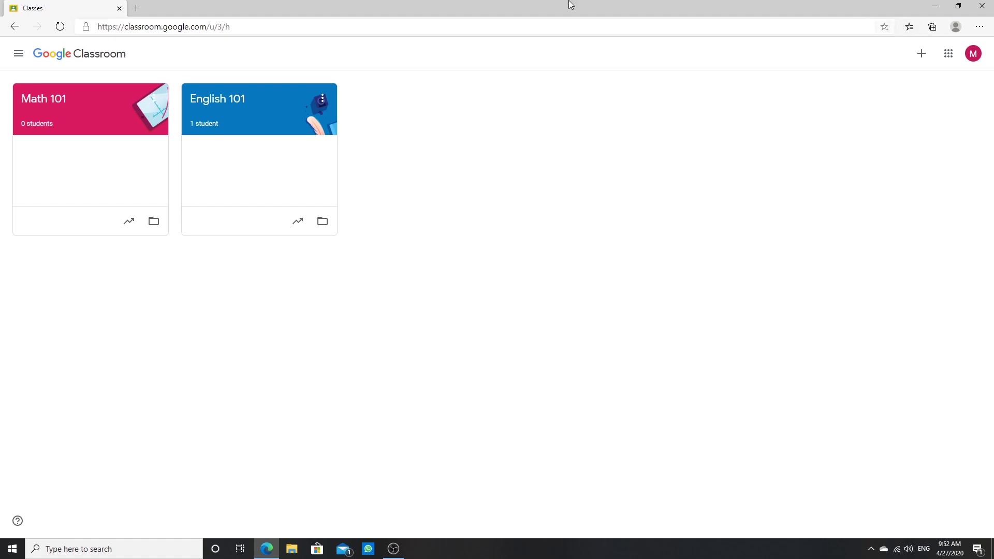
# Step: Open the English 101 class and check the main navigation list of classes
pyautogui.click(223, 99)
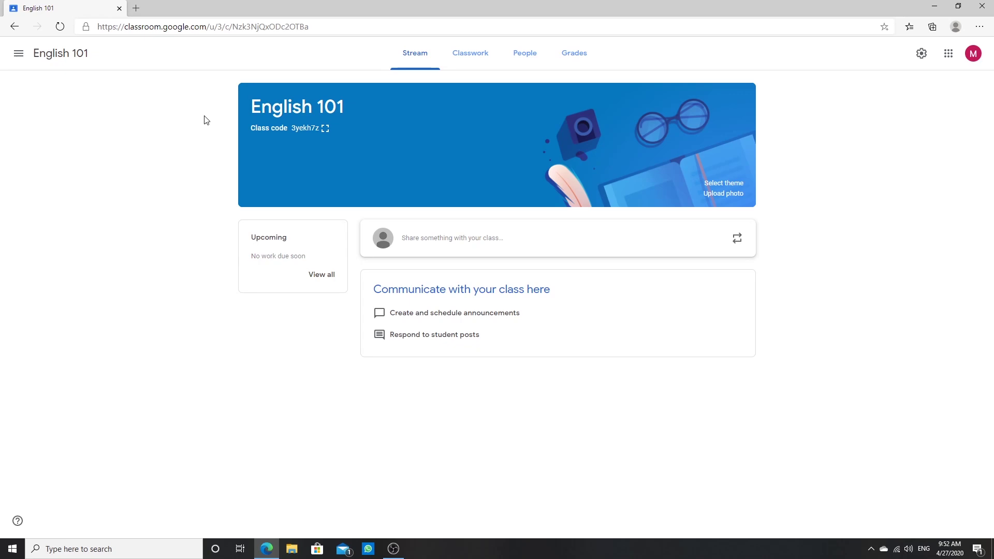
pyautogui.click(15, 59)
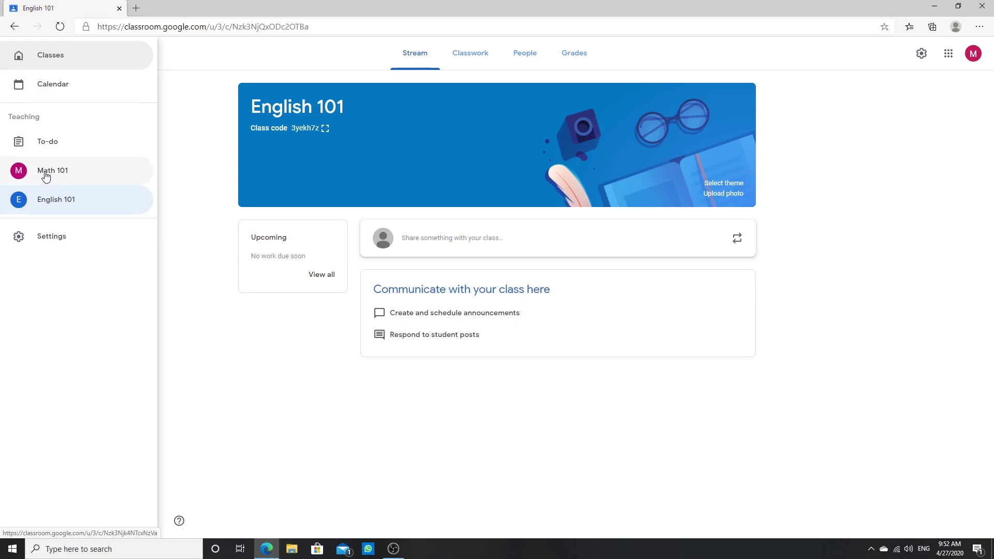
pyautogui.click(211, 133)
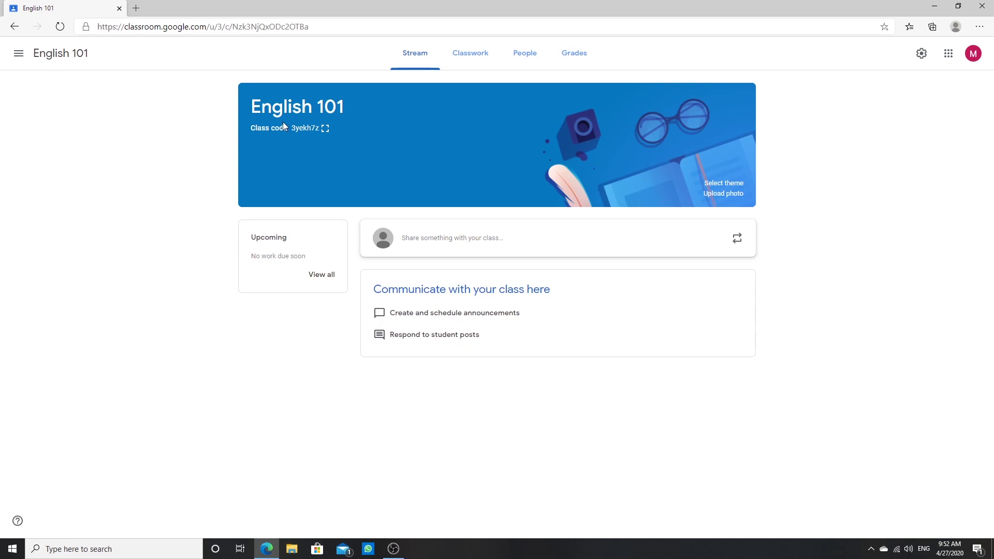
# Step: Examine the theme gallery and the photo upload option for the class banner, leaving both without choosing an image
pyautogui.click(724, 184)
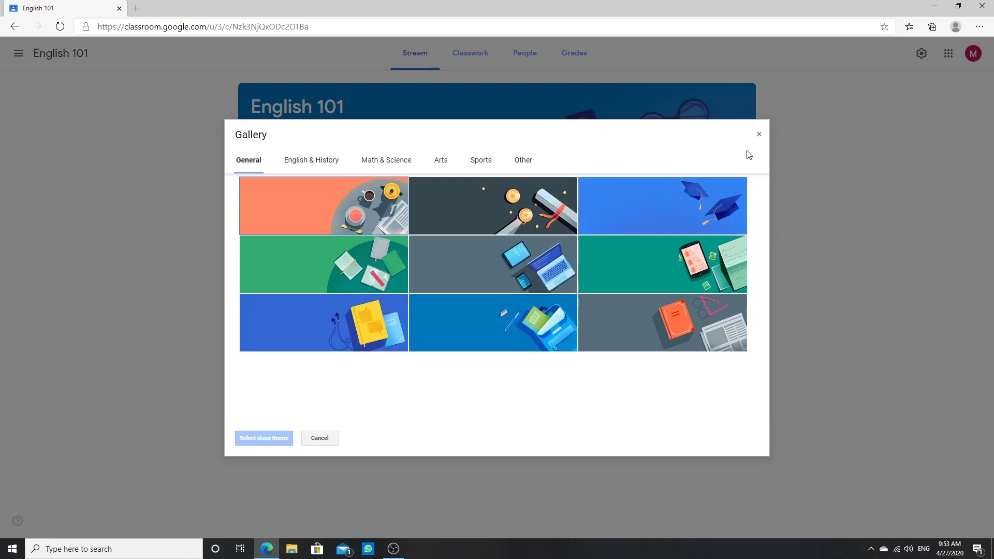
pyautogui.click(759, 135)
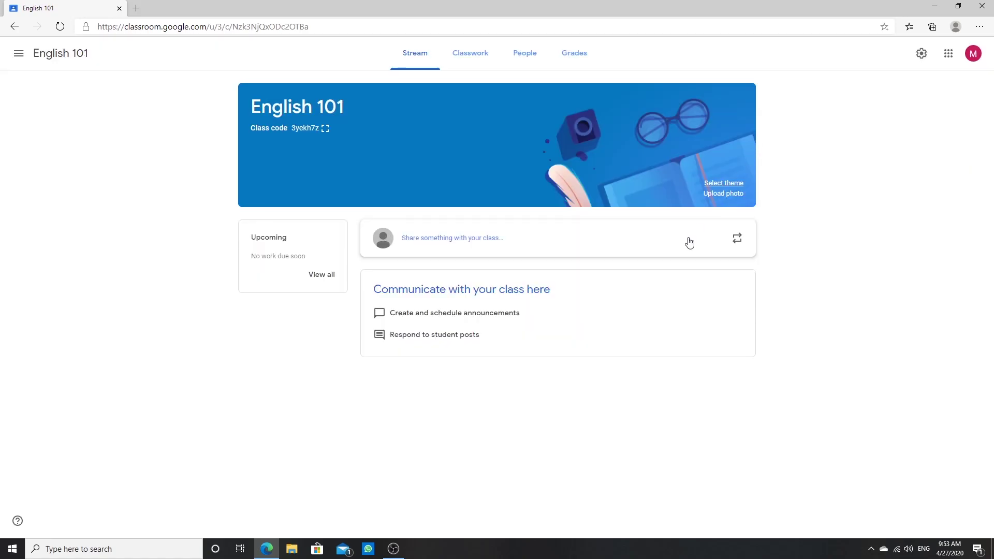
pyautogui.click(715, 194)
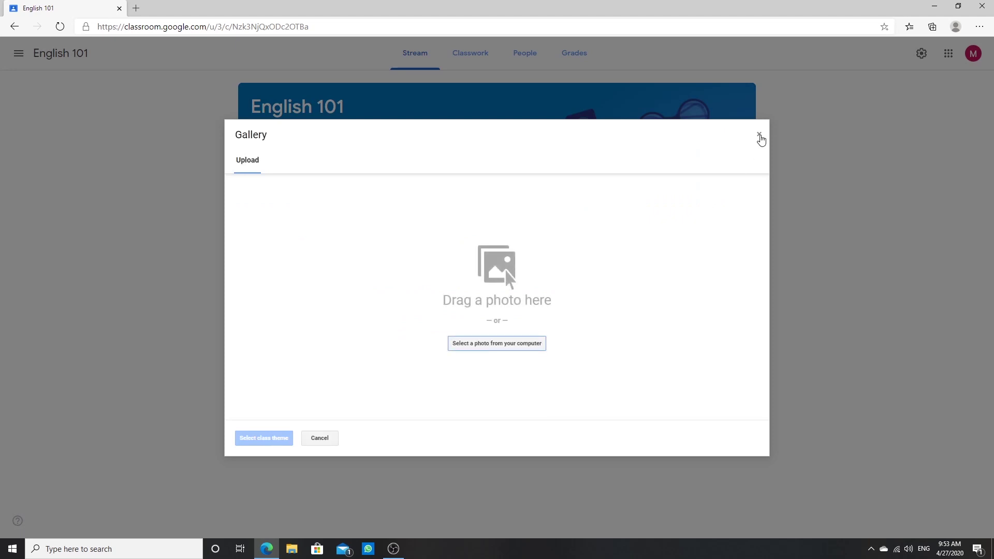
pyautogui.click(759, 134)
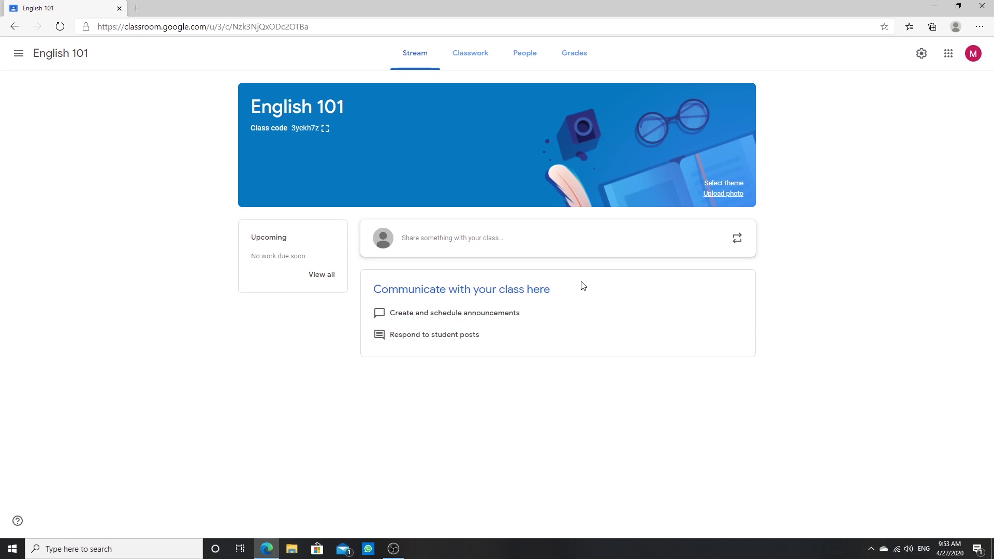
# Step: Examine the class, student and attachment options of a new stream announcement, and discard it without posting
pyautogui.click(444, 242)
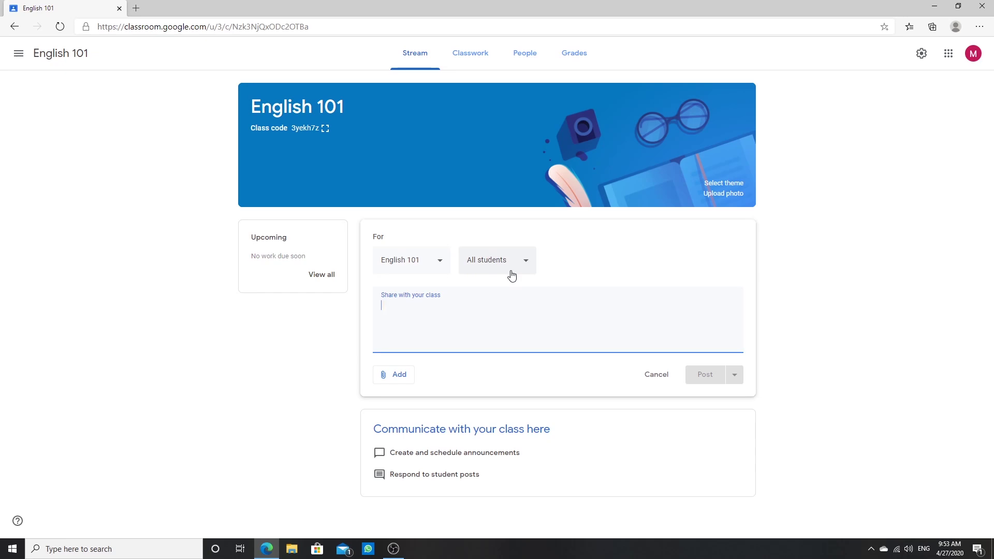
pyautogui.click(416, 266)
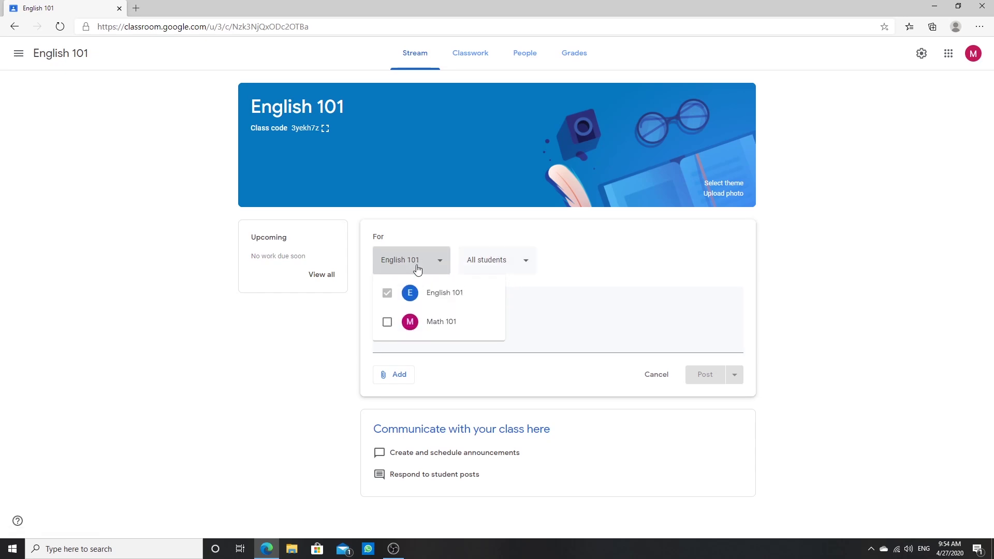
pyautogui.click(487, 267)
pyautogui.click(489, 268)
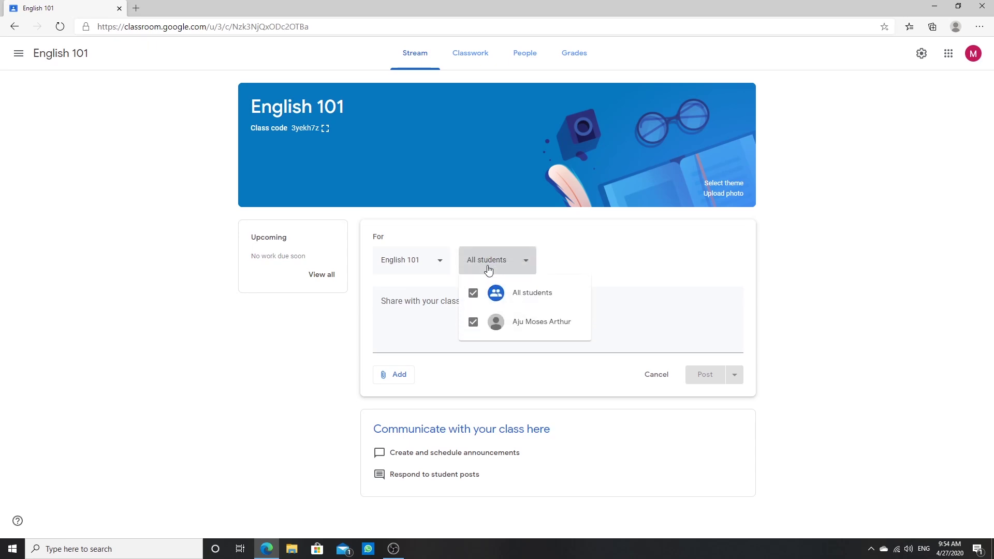
pyautogui.click(495, 267)
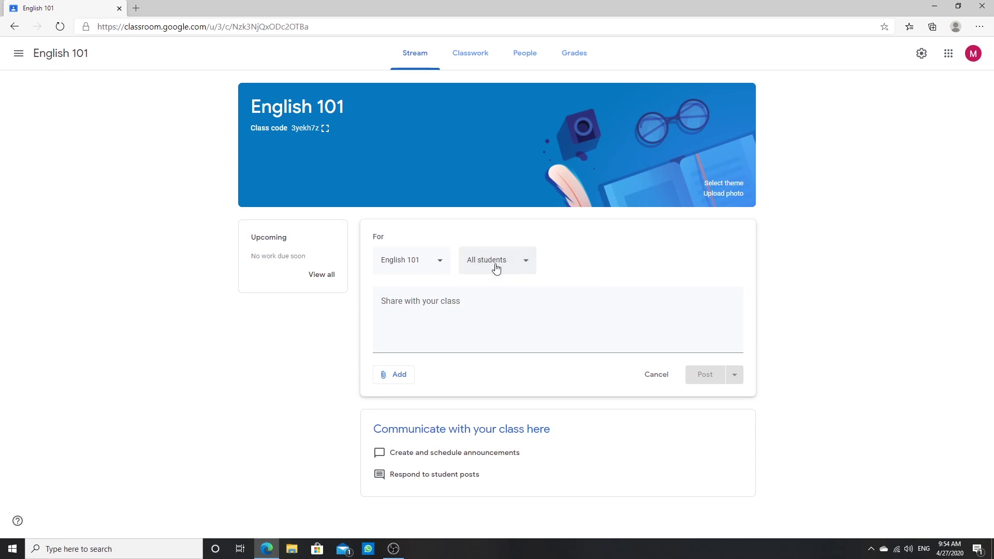
pyautogui.click(397, 383)
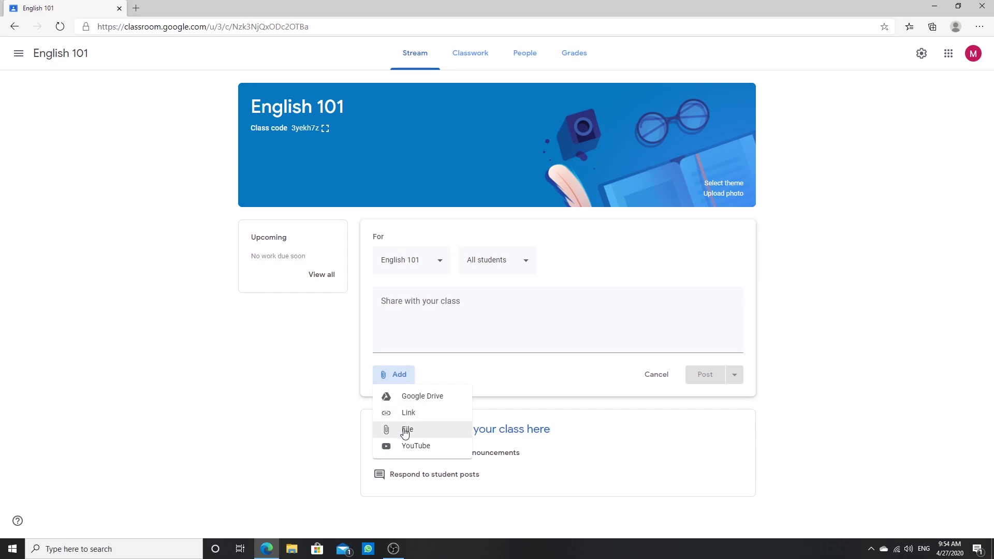
pyautogui.click(656, 381)
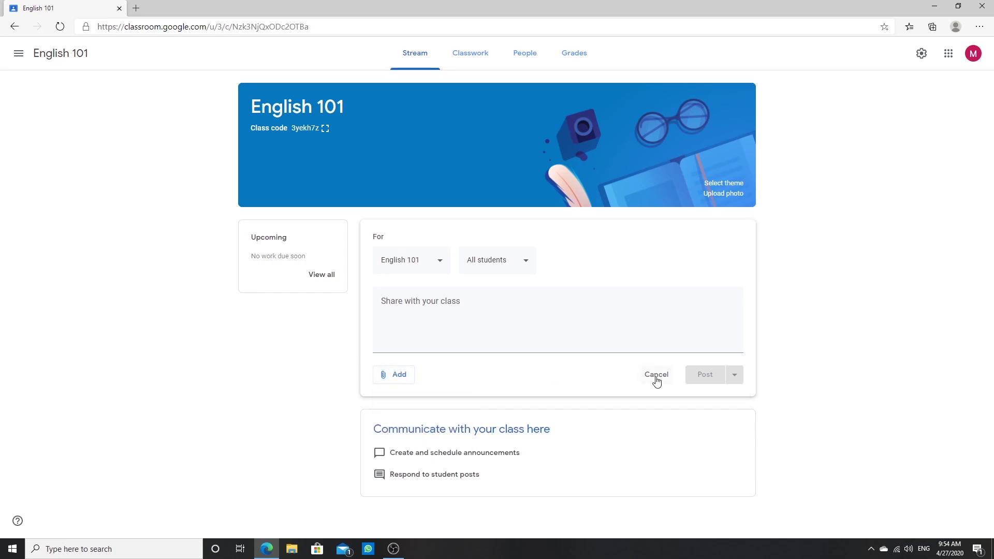
pyautogui.click(657, 381)
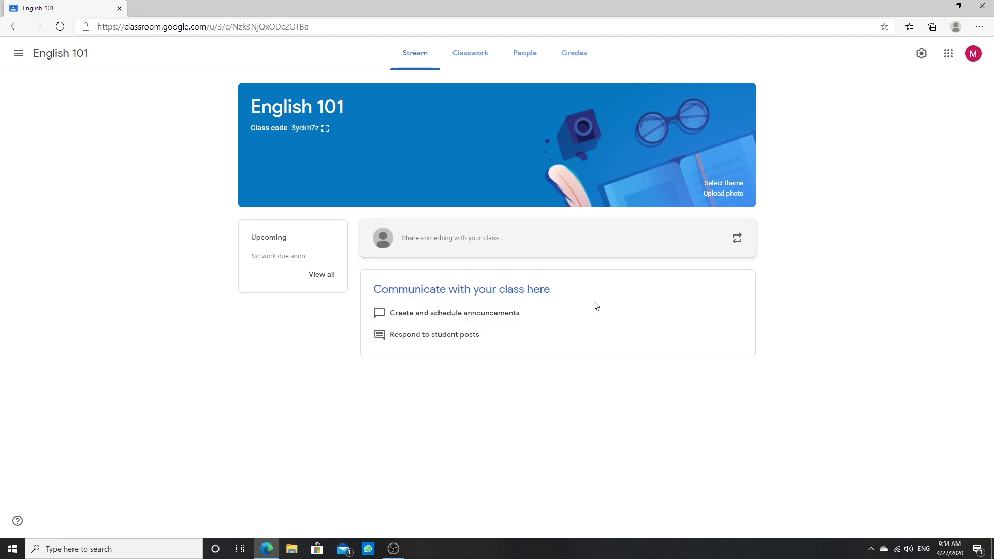
# Step: Create a new assignment in the English 101 classwork with the title "English assignment 1"
pyautogui.click(469, 54)
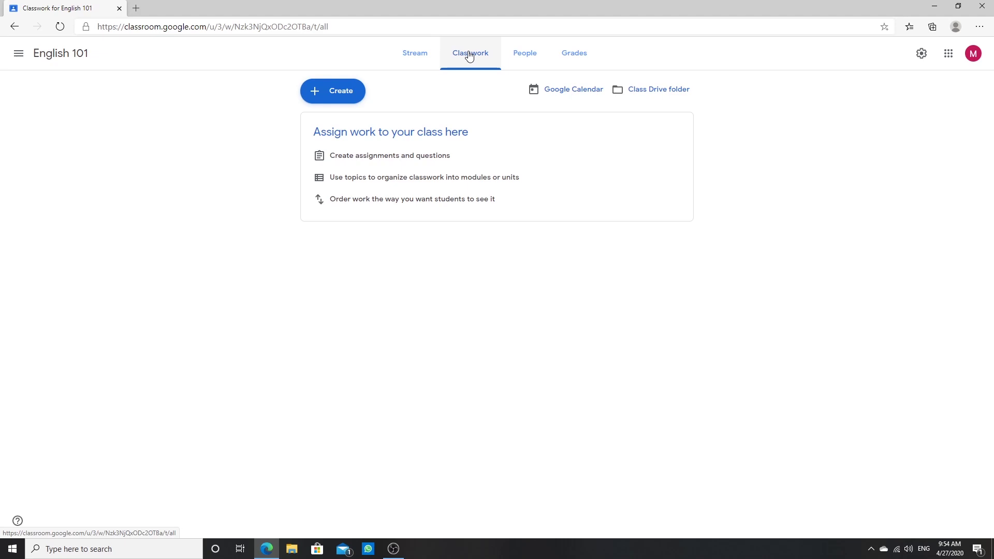
pyautogui.click(344, 97)
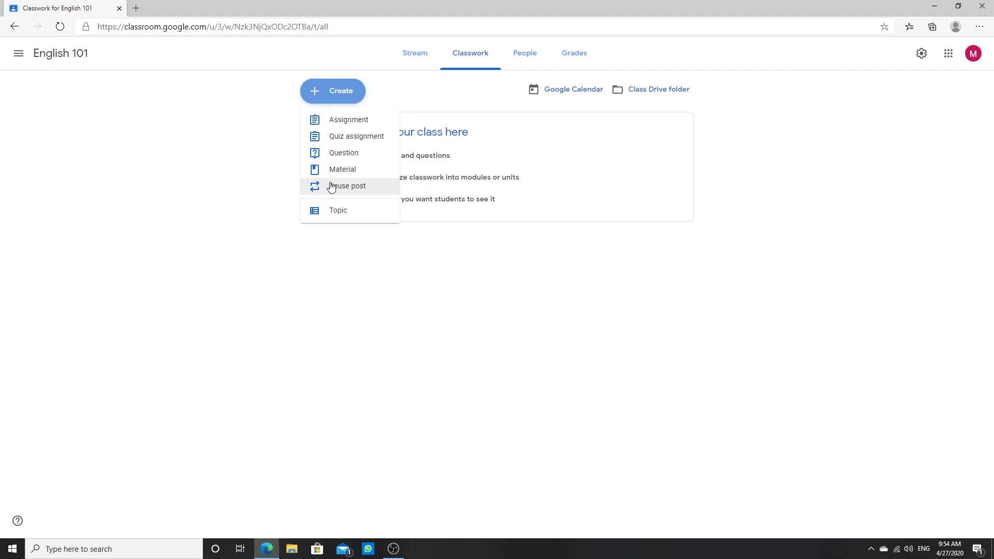
pyautogui.click(336, 127)
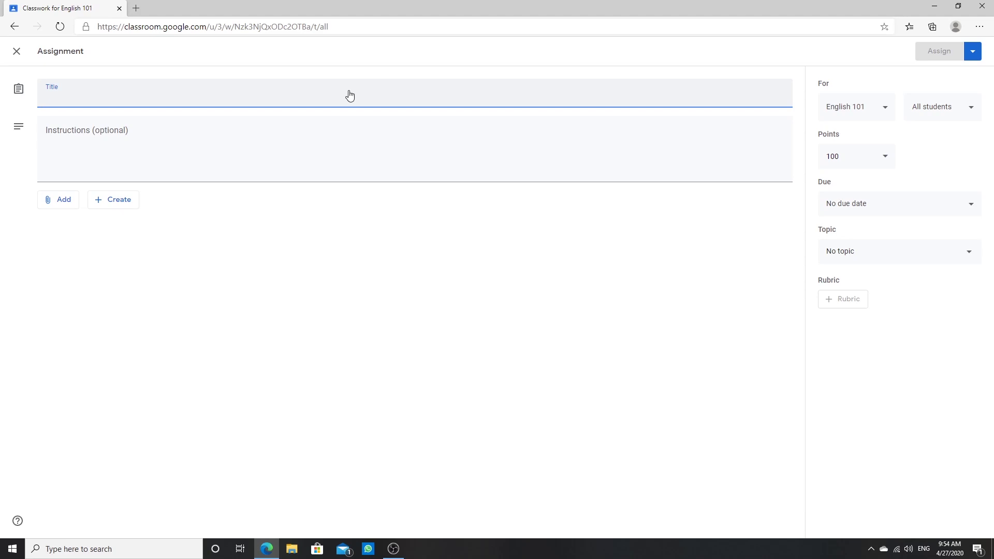
pyautogui.write('Engl')
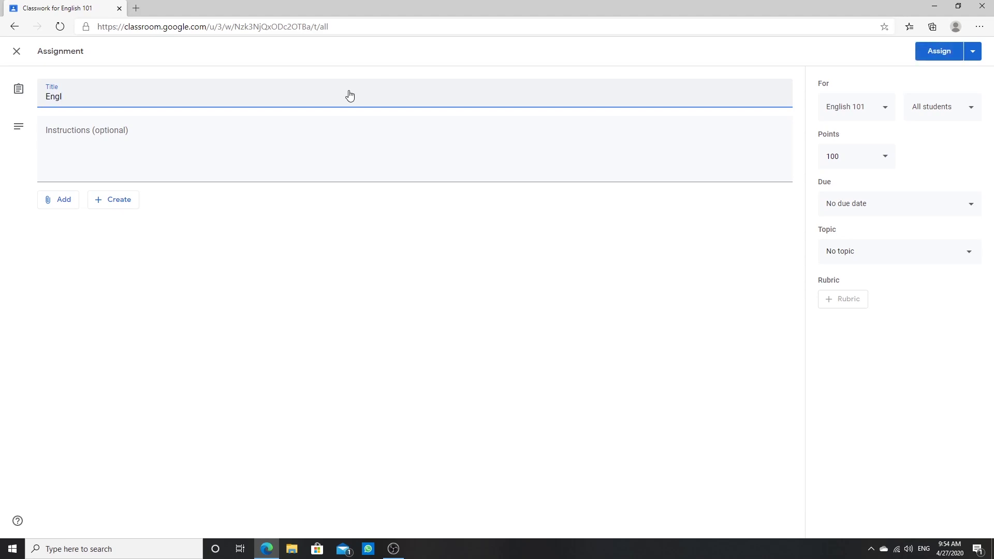
pyautogui.write('lish assignmet')
pyautogui.press('BackSpace')
pyautogui.press('BackSpace')
pyautogui.press('BackSpace')
pyautogui.write('ent')
pyautogui.click(163, 130)
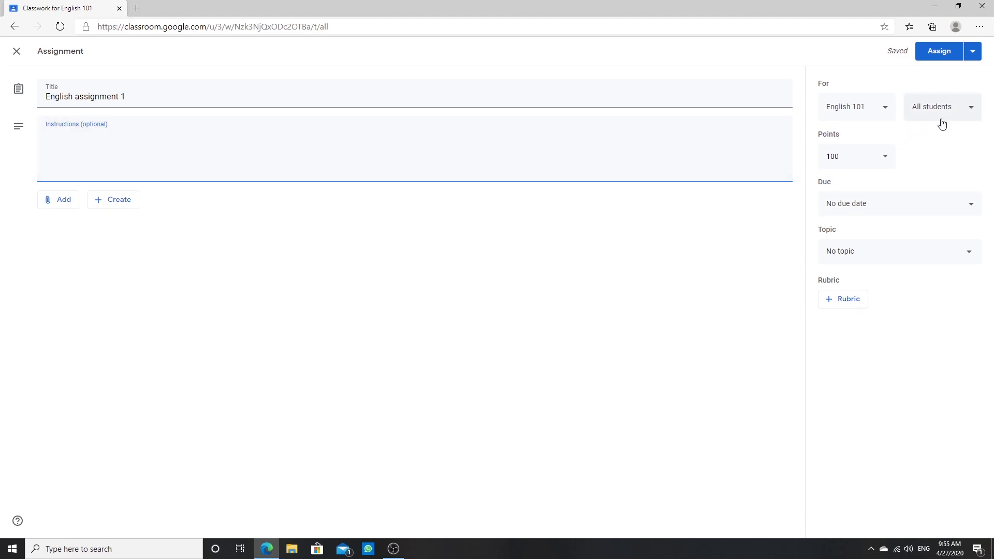
# Step: Check the class and student choices for the assignment and set its points to Ungraded
pyautogui.click(853, 113)
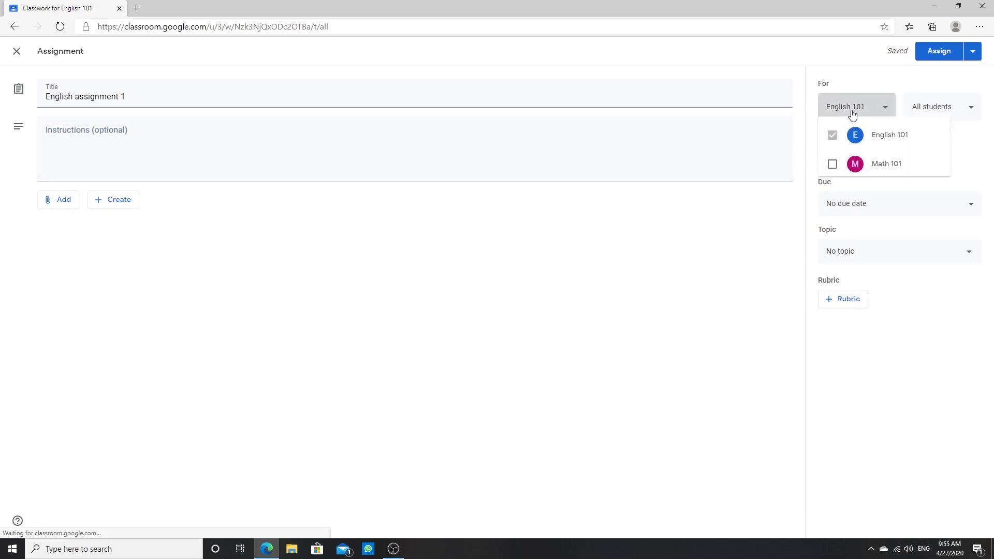
pyautogui.click(853, 110)
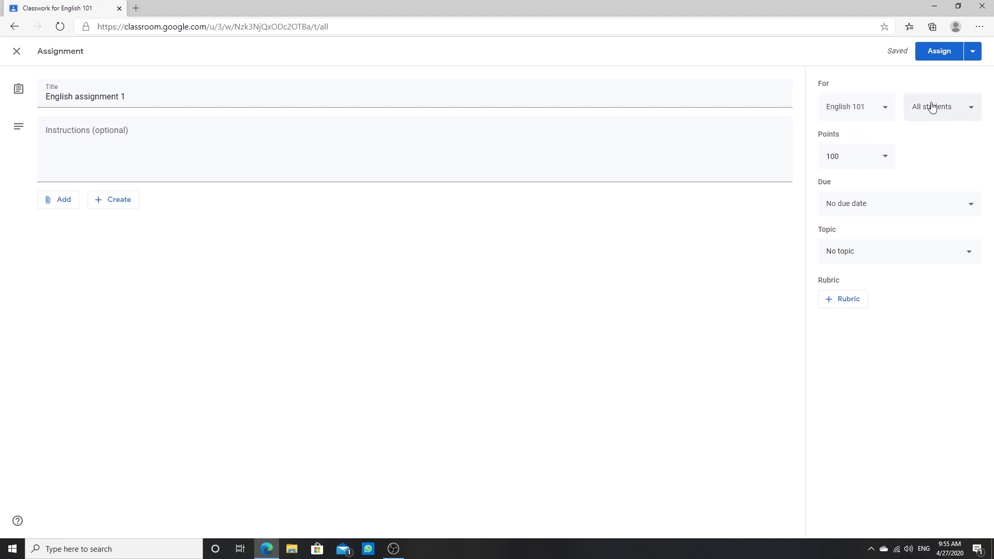
pyautogui.click(932, 107)
pyautogui.click(932, 107)
pyautogui.click(887, 156)
pyautogui.click(852, 178)
# Step: Set the assignment's due date to Apr 30, 2020 at 11:59 PM
pyautogui.click(889, 212)
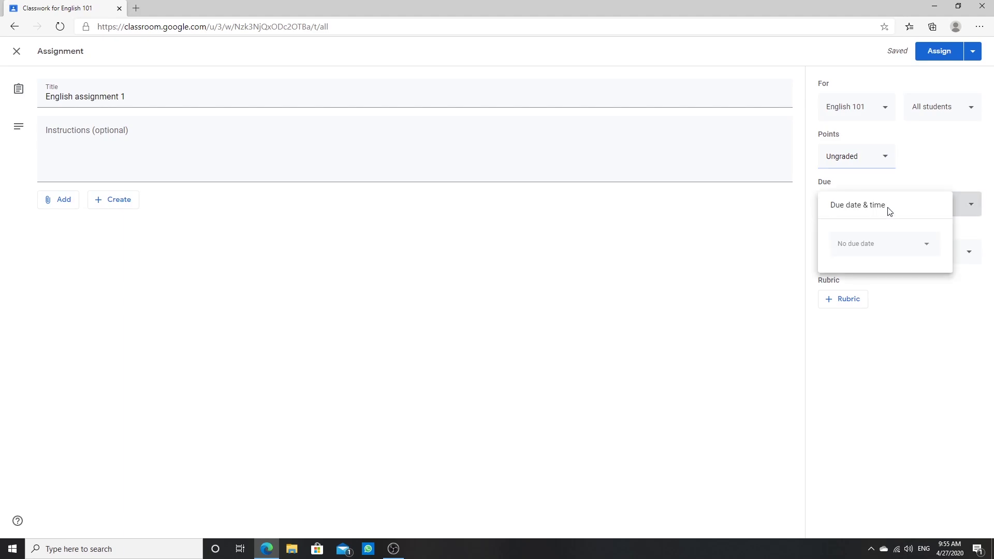
pyautogui.click(912, 244)
pyautogui.click(906, 356)
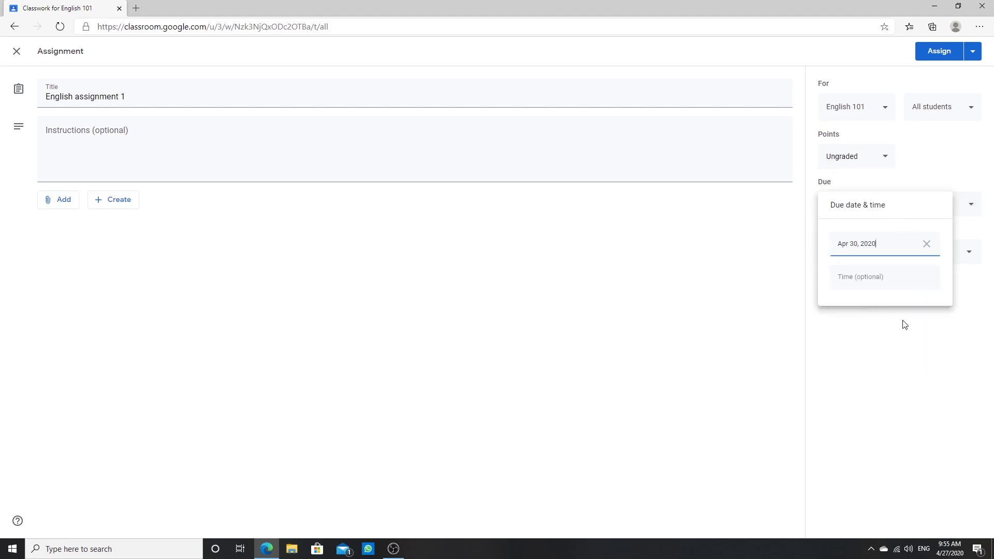
pyautogui.click(860, 285)
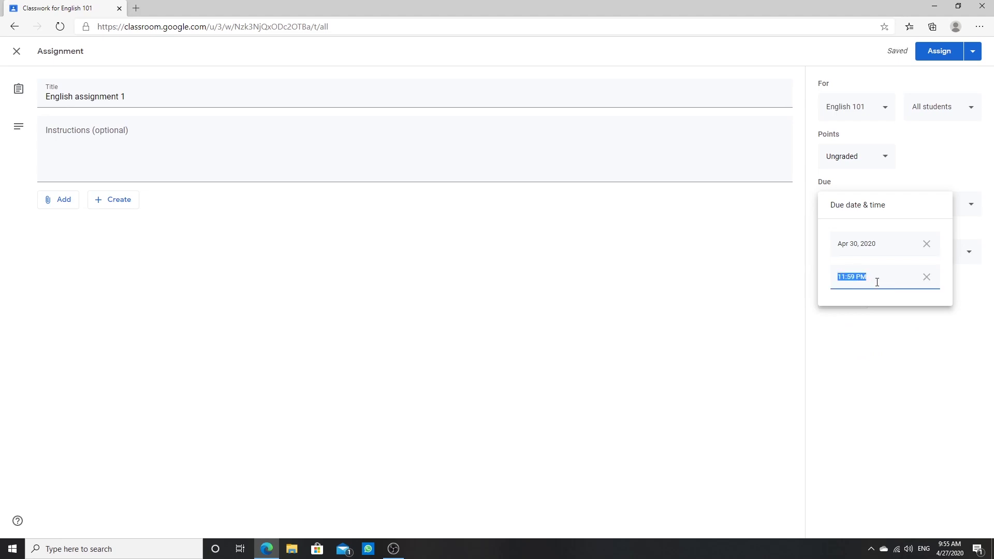
pyautogui.click(830, 358)
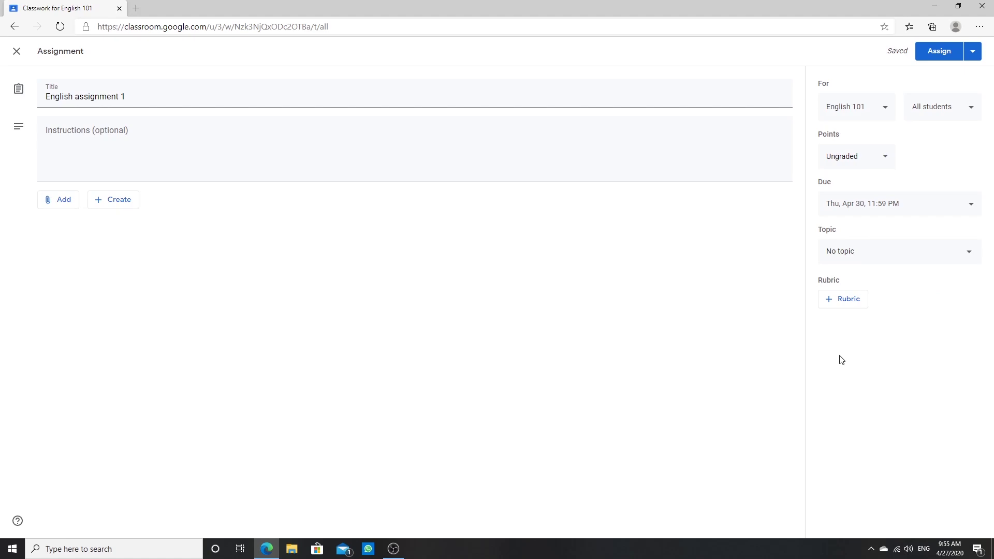
# Step: Create a new topic named "English 101" for the assignment
pyautogui.click(852, 258)
pyautogui.click(848, 277)
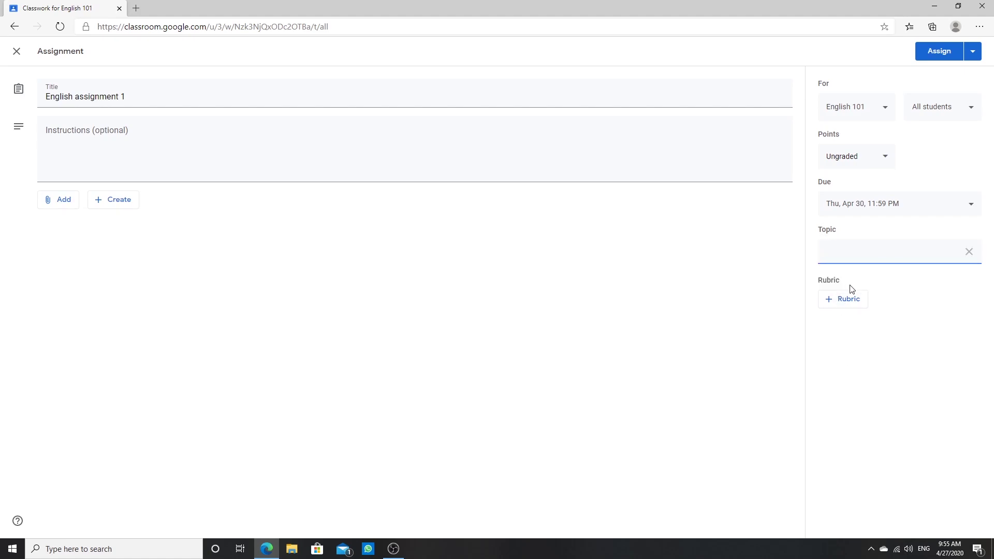
pyautogui.write('English 101')
# Step: Examine the assignment's options for attaching material, creating new files, and assigning, scheduling or saving it
pyautogui.click(54, 203)
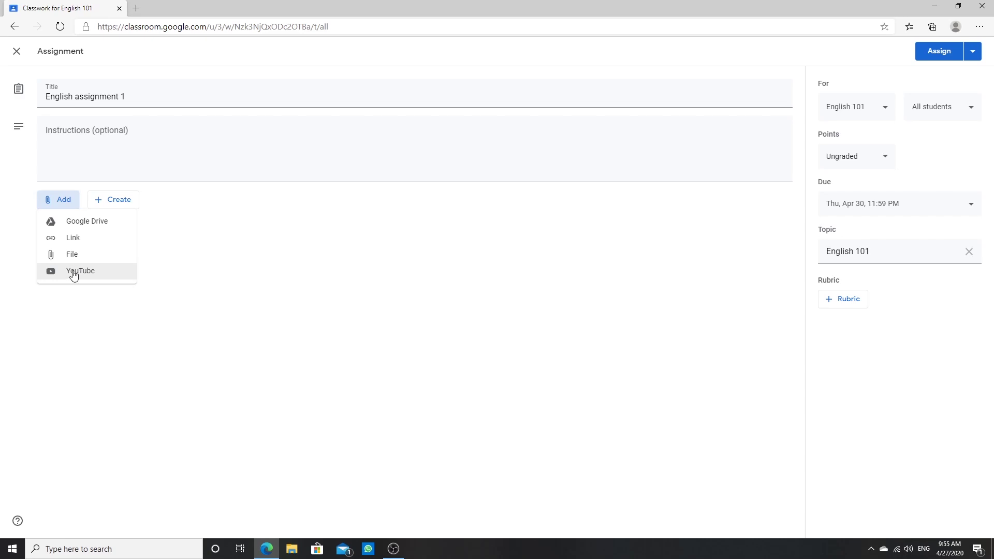
pyautogui.click(103, 202)
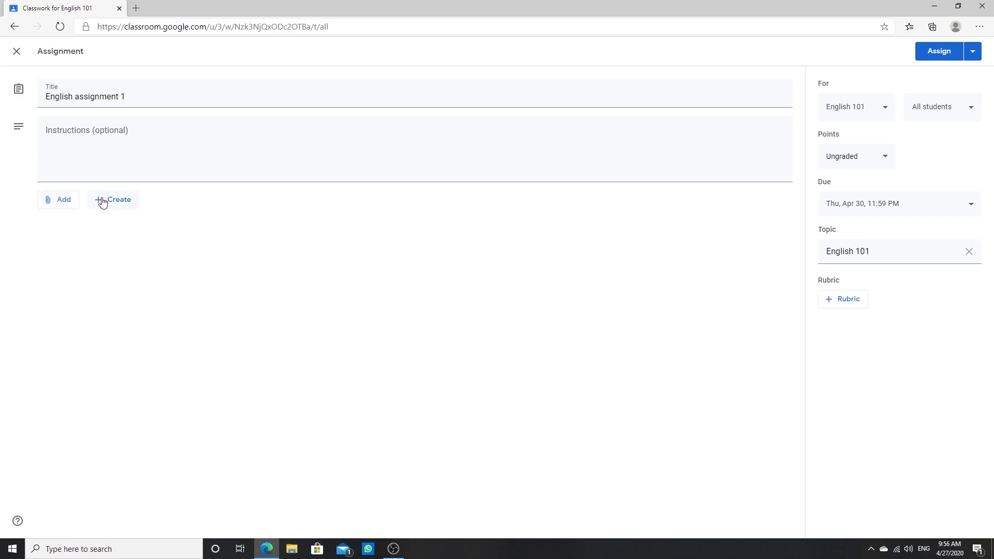
pyautogui.click(102, 202)
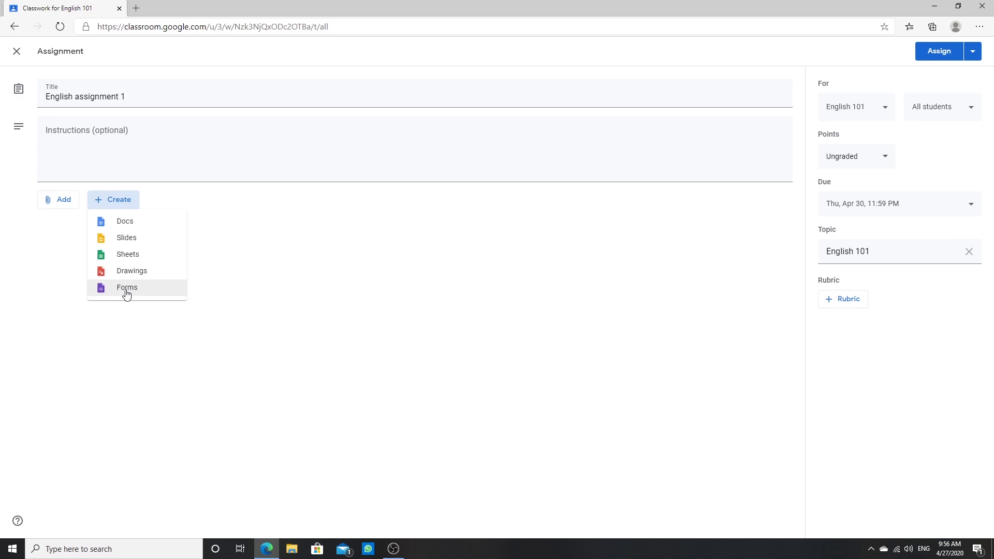
pyautogui.click(978, 52)
pyautogui.click(979, 52)
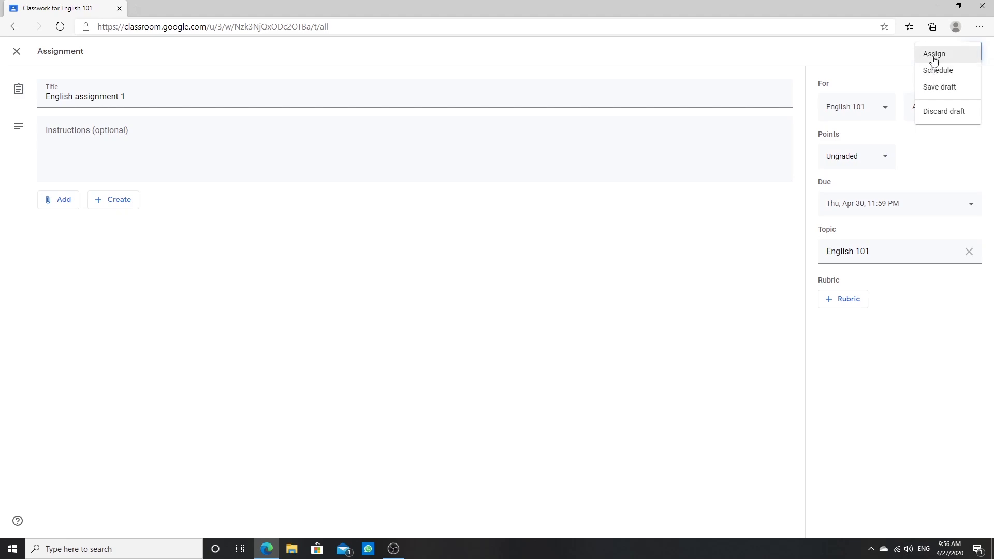
pyautogui.click(710, 250)
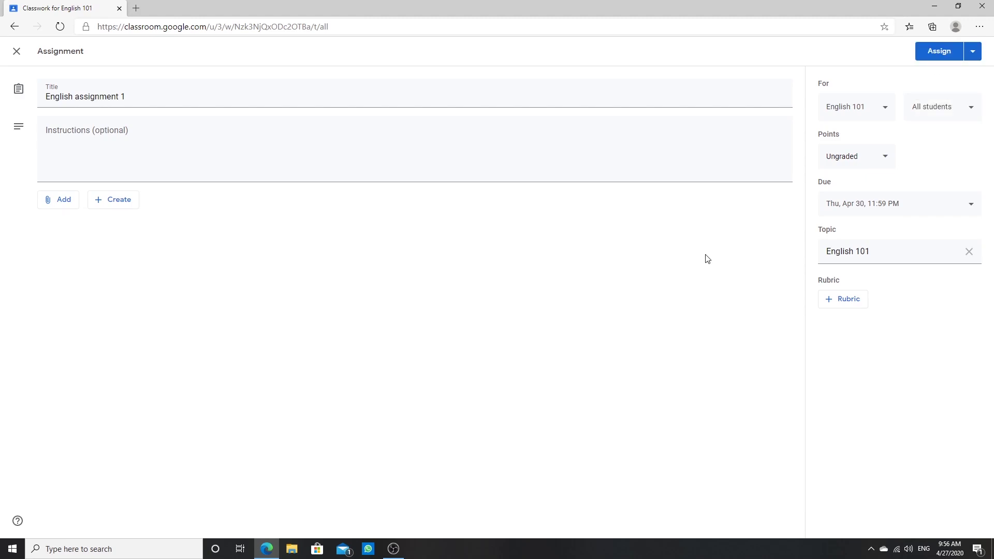
# Step: Close the assignment editor, keeping the assignment as a draft, and expand English assignment 1 in the classwork list
pyautogui.click(15, 51)
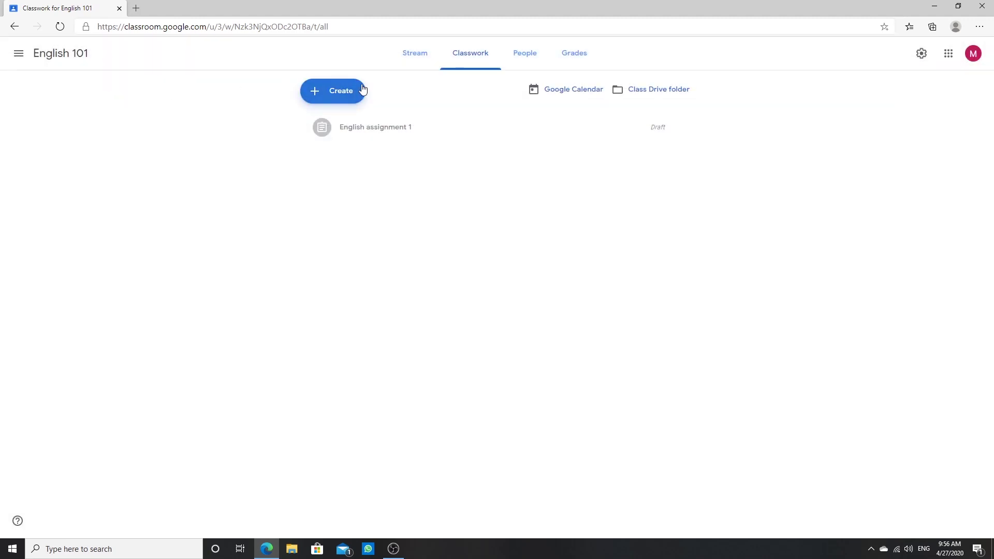
pyautogui.click(347, 92)
pyautogui.click(519, 137)
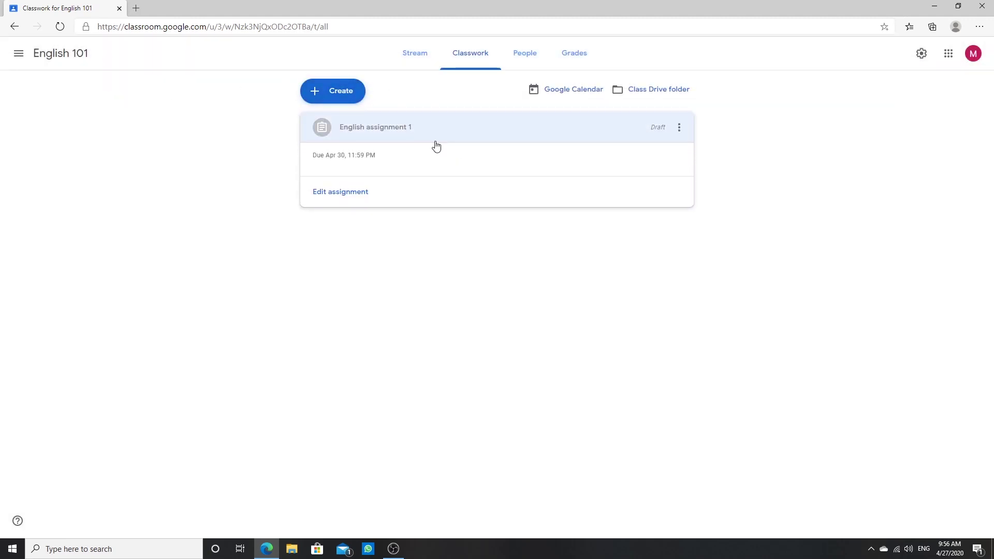
# Step: Examine the new quiz assignment form and the class selection for reusing a post, closing each without creating anything
pyautogui.click(331, 92)
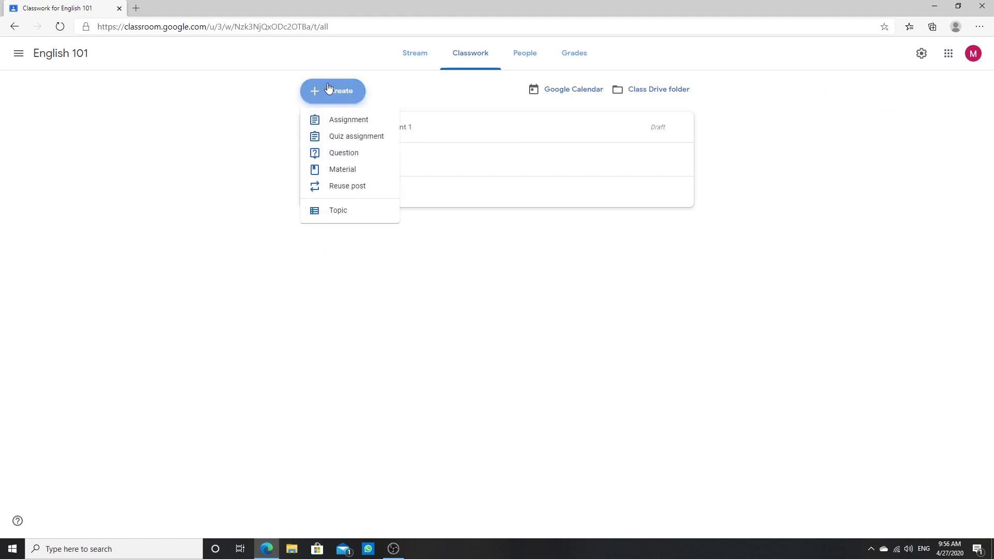
pyautogui.click(349, 138)
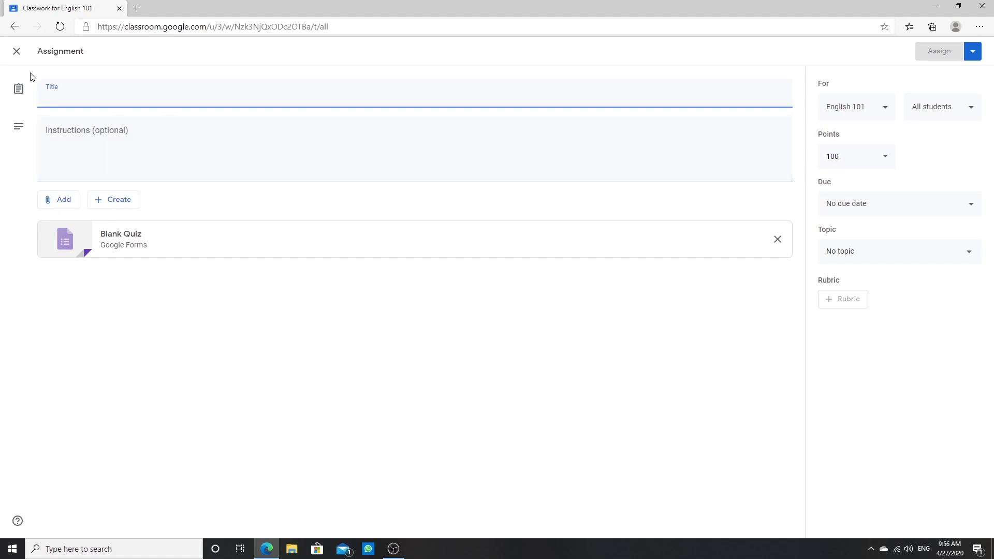
pyautogui.click(17, 51)
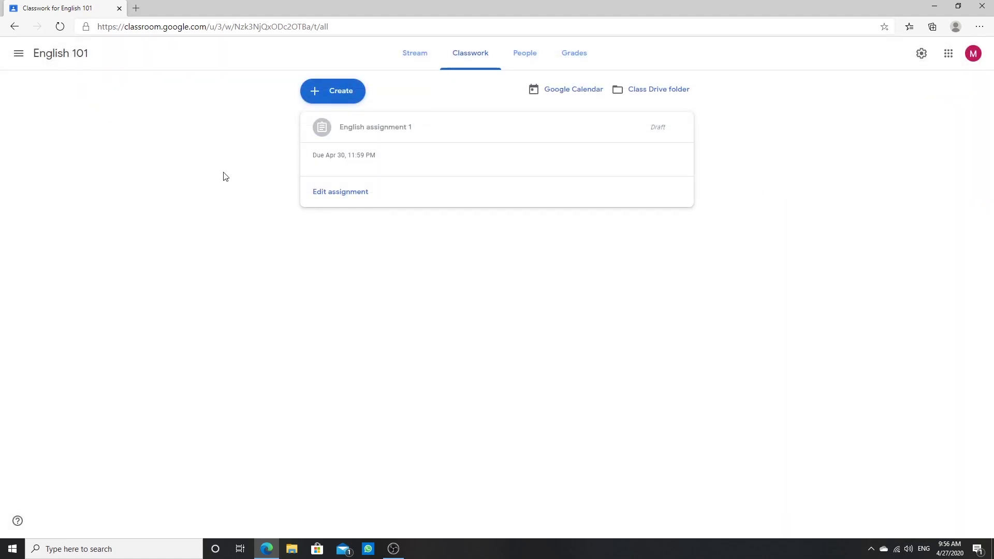
pyautogui.click(333, 97)
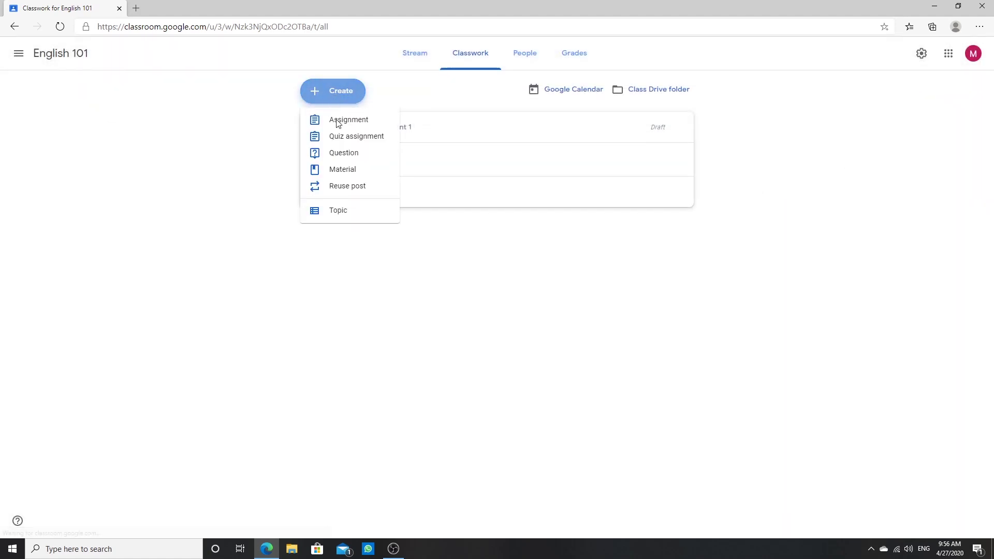
pyautogui.click(330, 188)
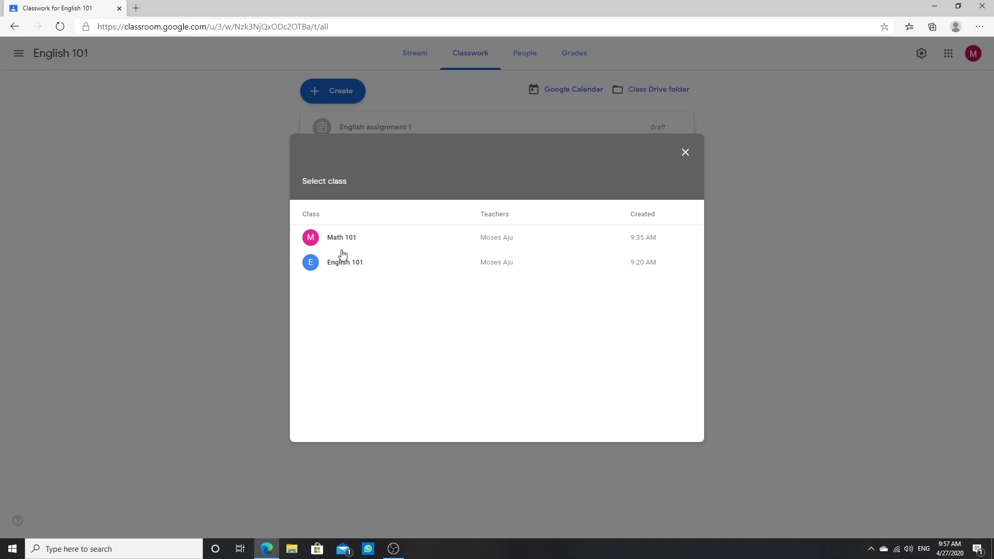
pyautogui.click(685, 153)
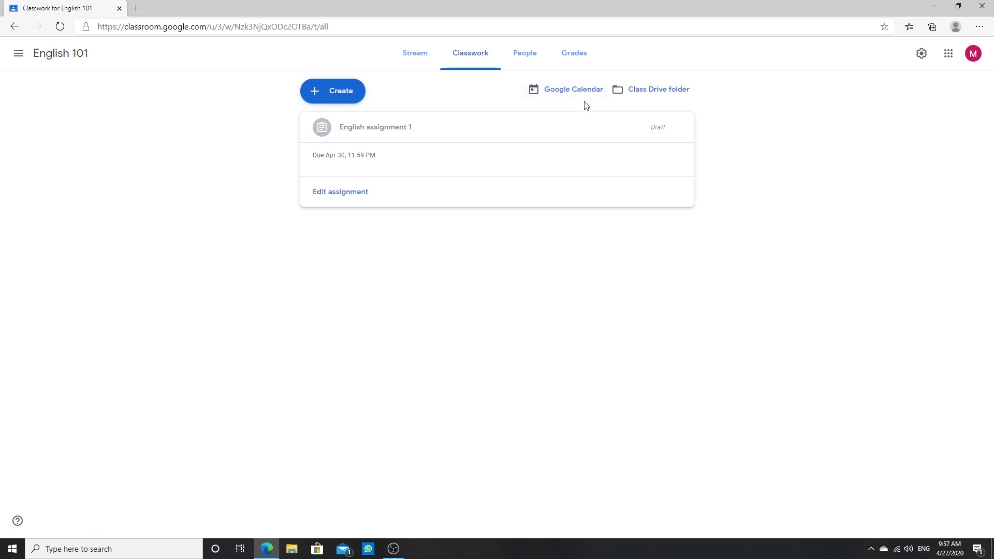
# Step: View the teachers and students of English 101 and examine the invitation forms for each, cancelling both
pyautogui.click(531, 60)
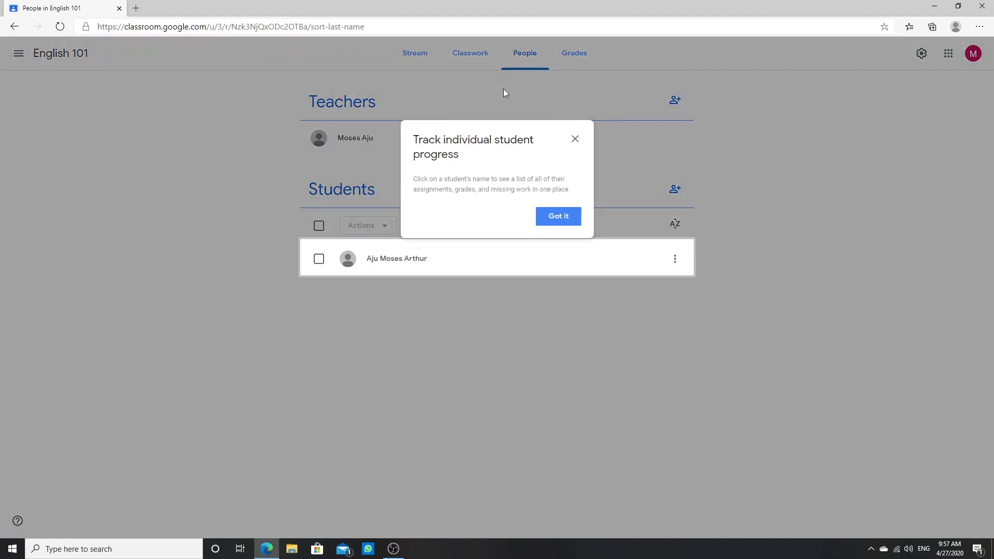
pyautogui.click(565, 217)
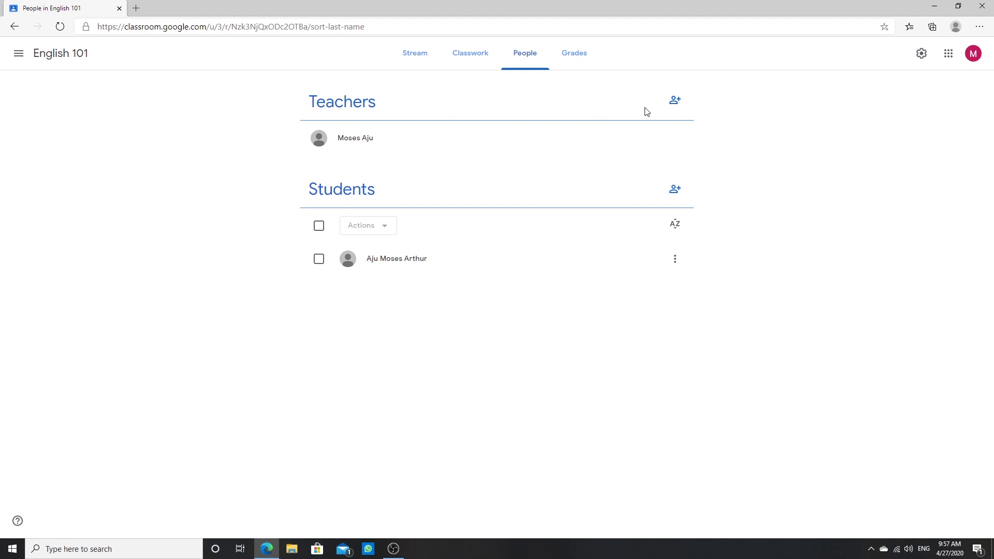
pyautogui.click(675, 101)
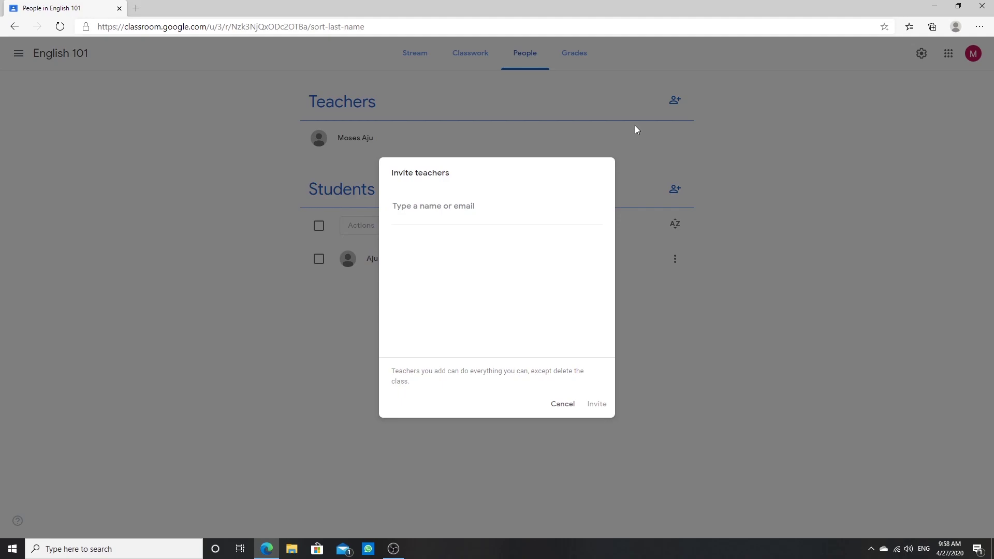
pyautogui.click(564, 406)
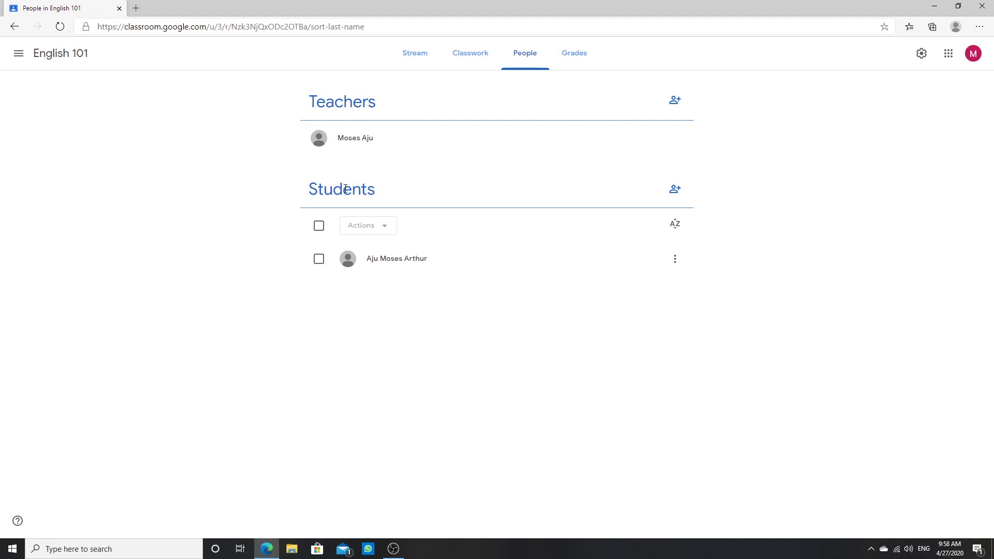
pyautogui.click(683, 196)
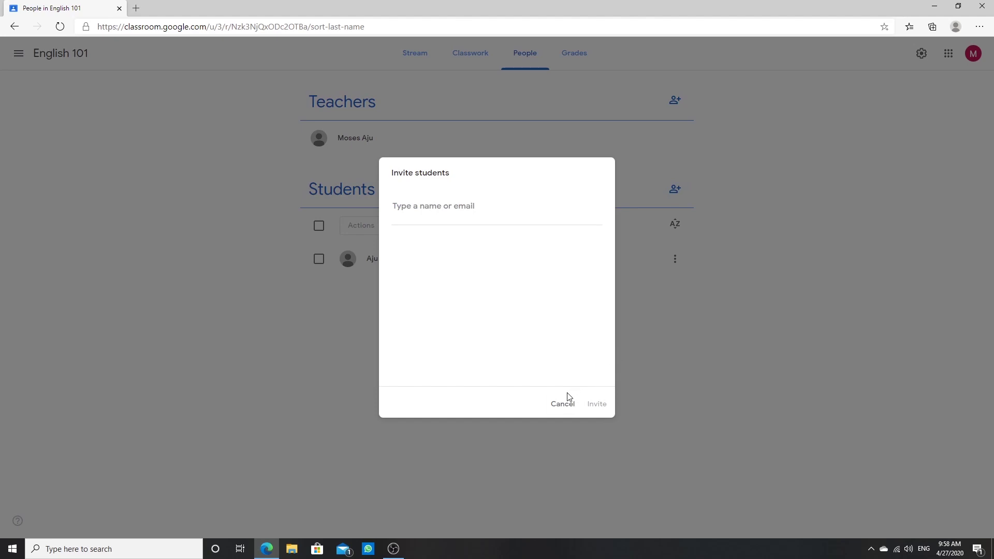
pyautogui.click(562, 413)
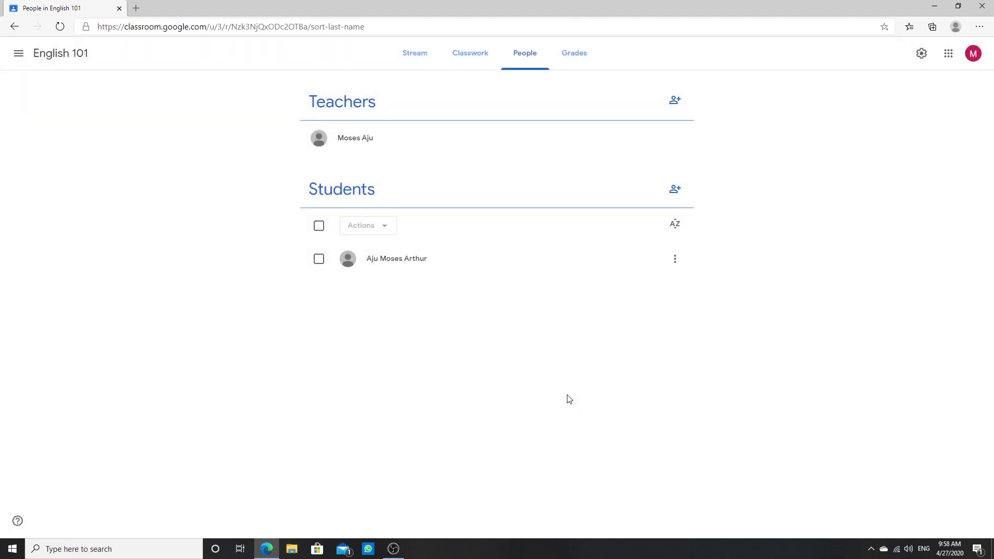
# Step: View the English 101 gradebook, then return to the class's stream by way of the class list
pyautogui.click(579, 63)
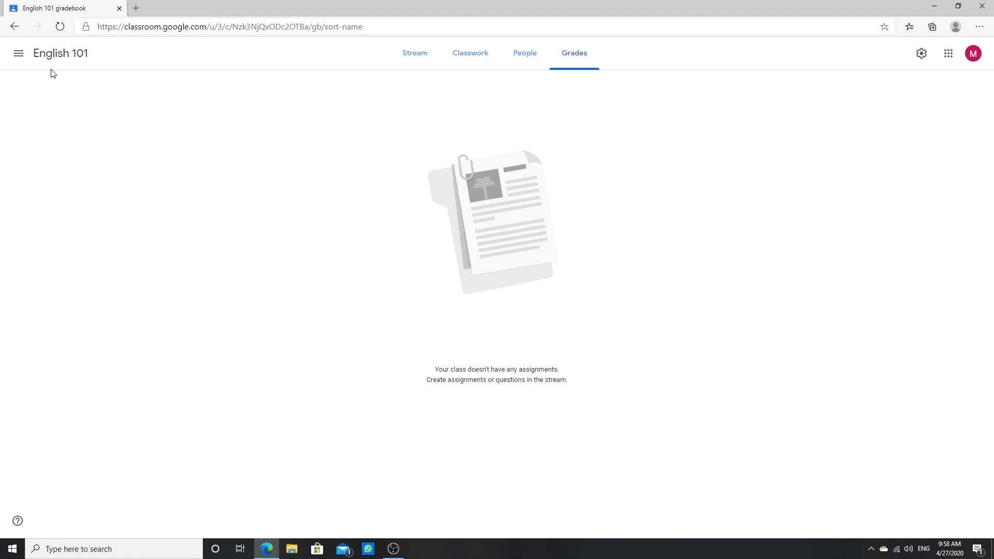
pyautogui.click(17, 53)
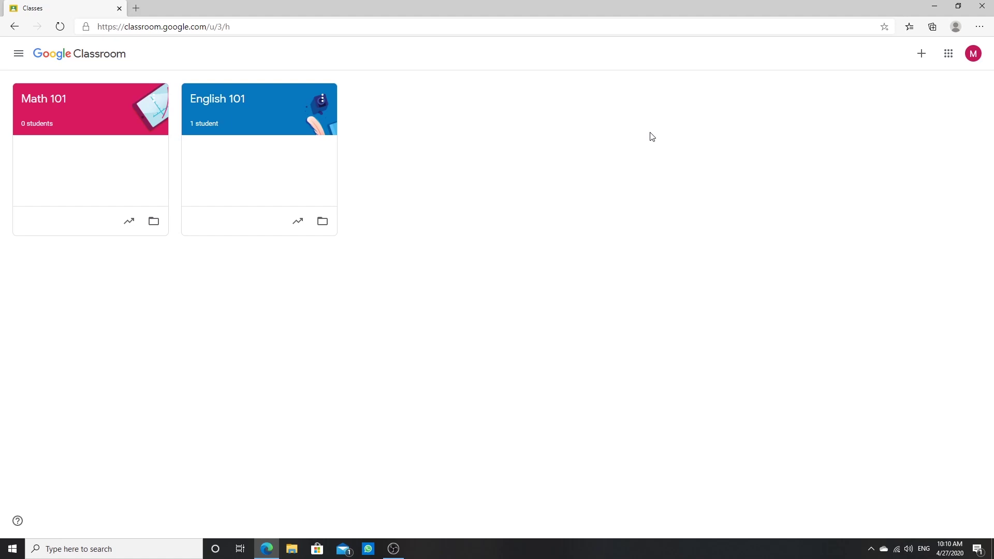
pyautogui.click(222, 103)
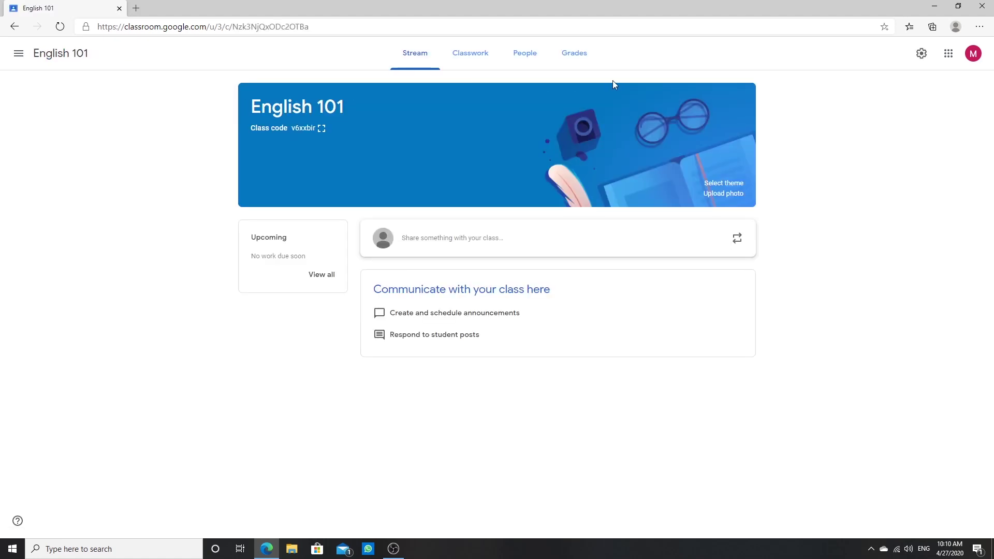
# Step: In the English 101 class settings, display the class code enlarged and then reset it to generate a new one
pyautogui.click(922, 54)
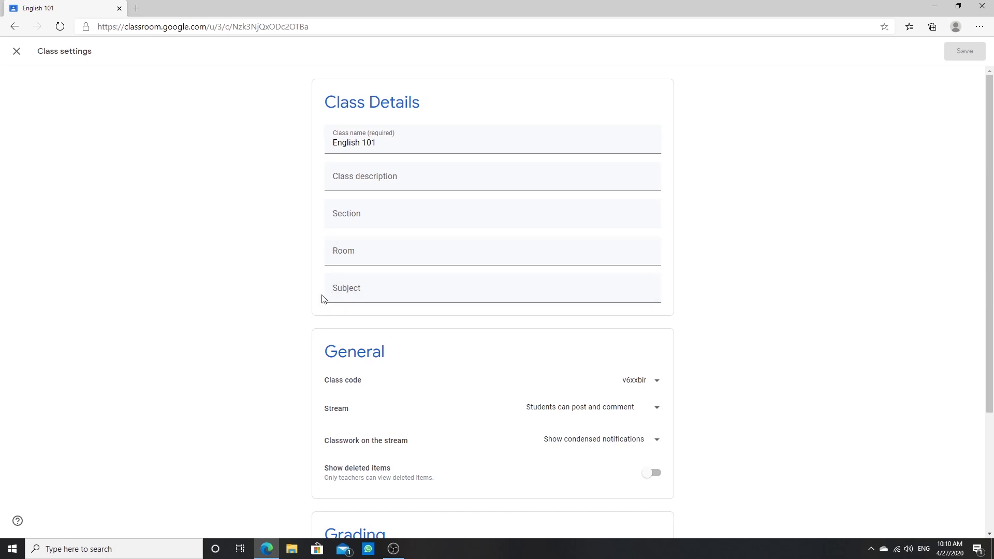
pyautogui.scroll(-3, 319, 301)
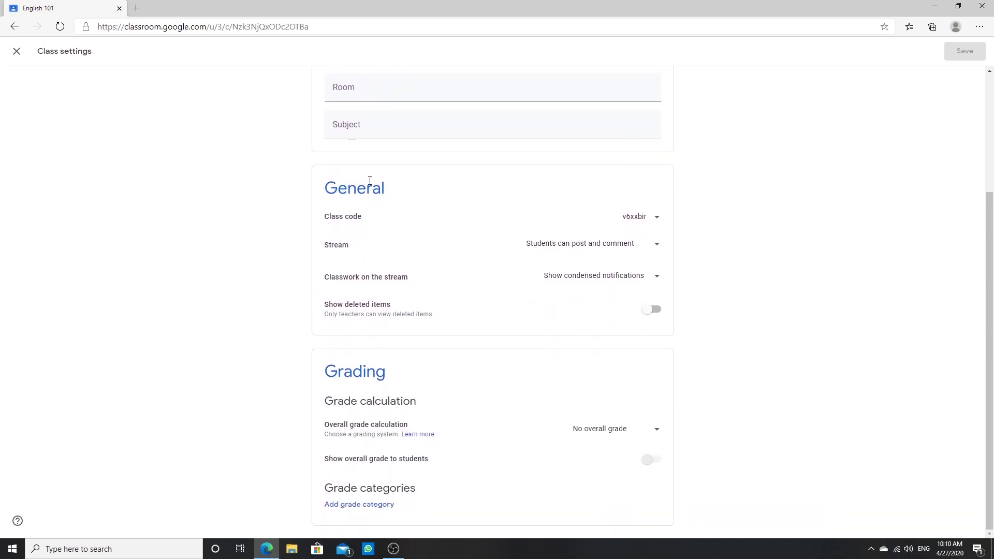
pyautogui.click(642, 220)
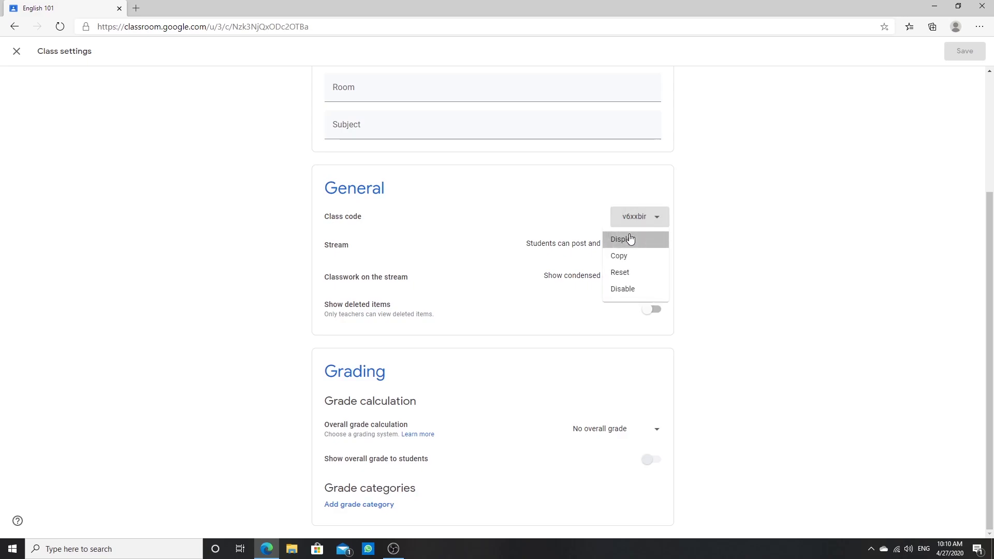
pyautogui.click(630, 240)
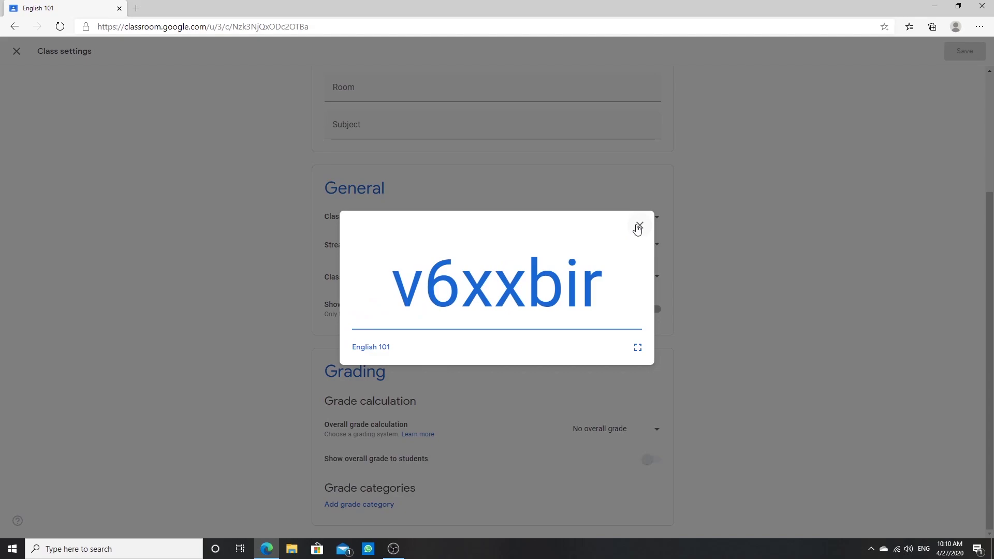
pyautogui.click(638, 227)
pyautogui.click(642, 218)
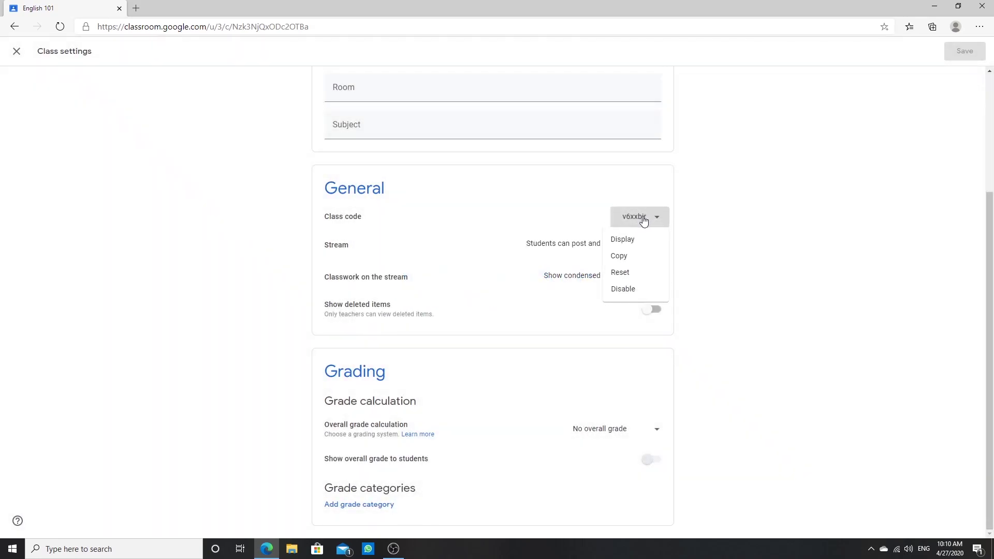
pyautogui.click(621, 272)
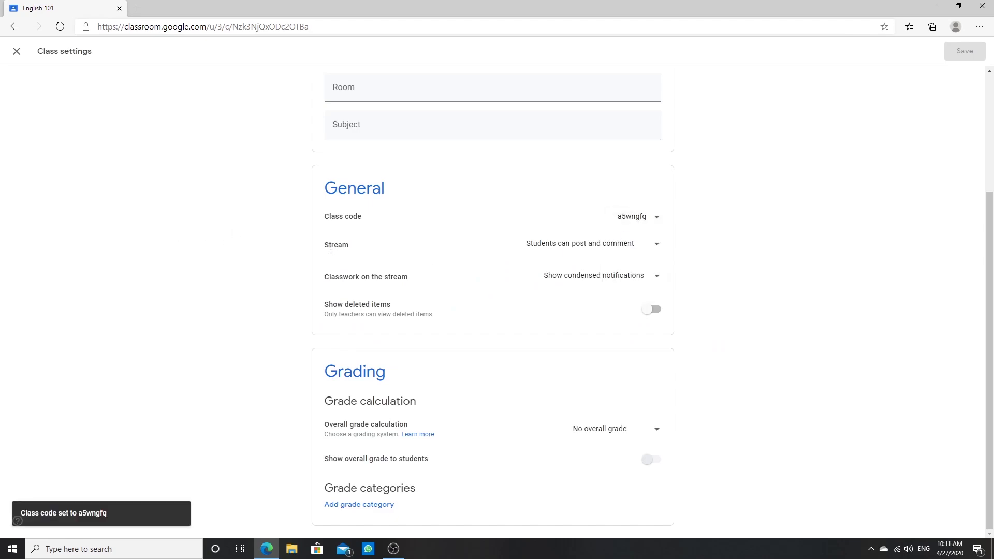
# Step: Examine the options for student posting and classwork notifications on the stream, then close the class settings
pyautogui.click(648, 252)
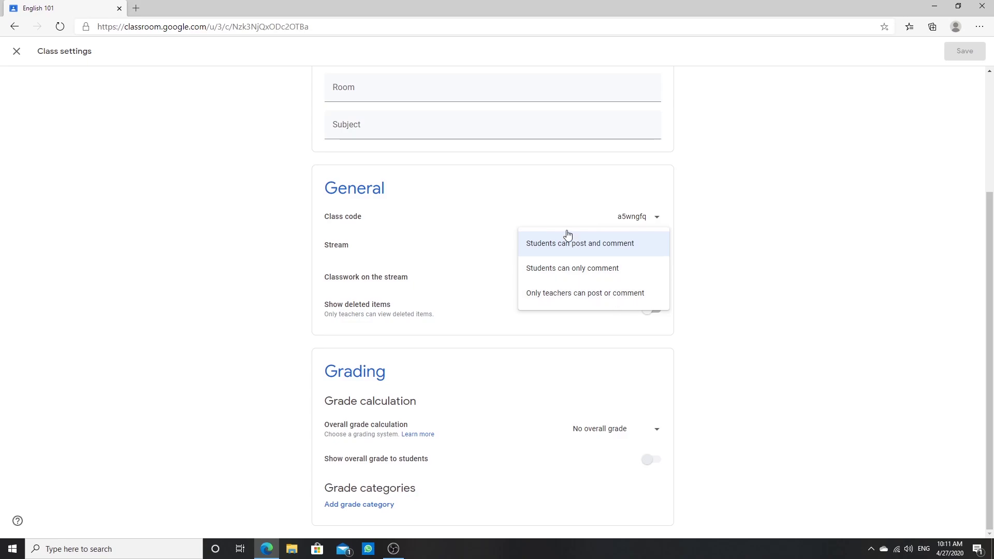
pyautogui.click(464, 242)
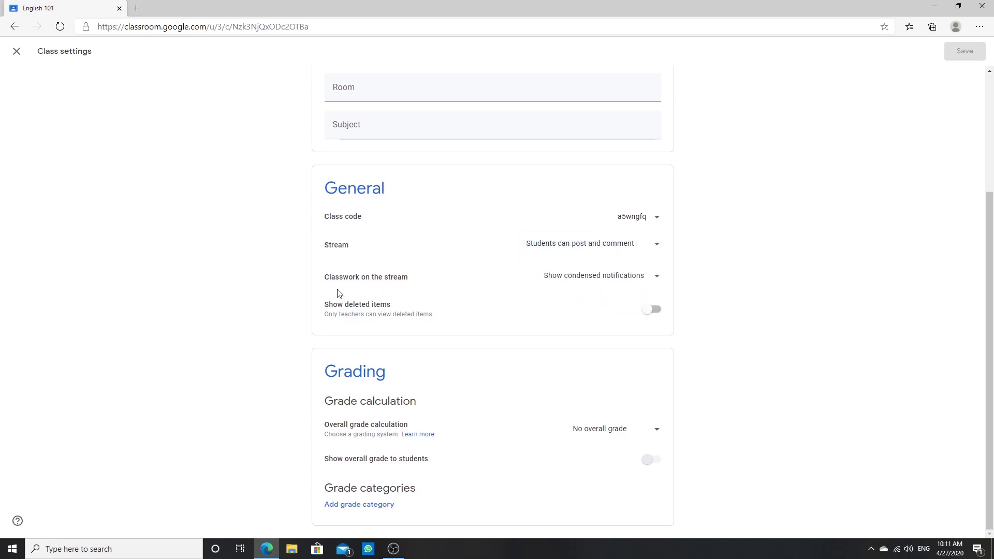
pyautogui.click(636, 280)
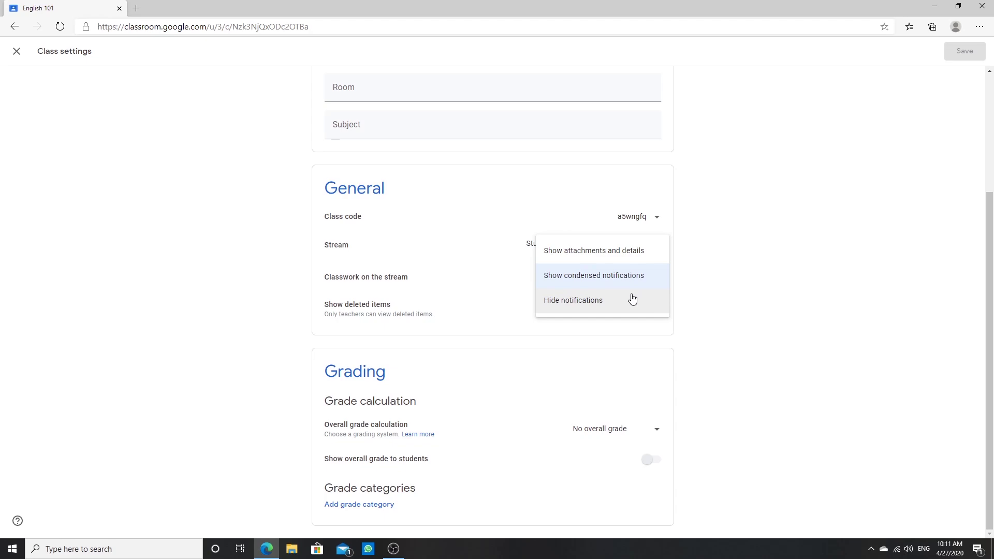
pyautogui.click(492, 282)
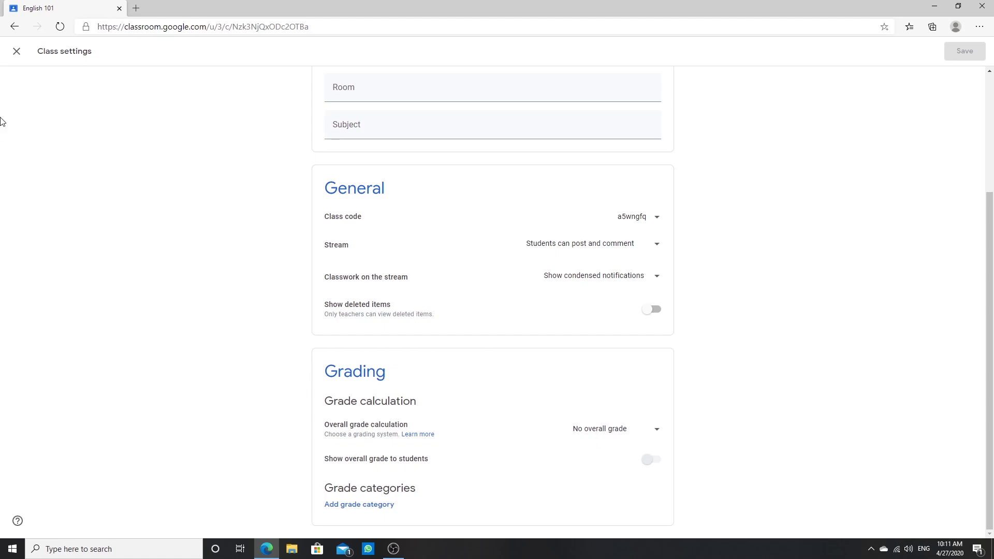
pyautogui.click(16, 51)
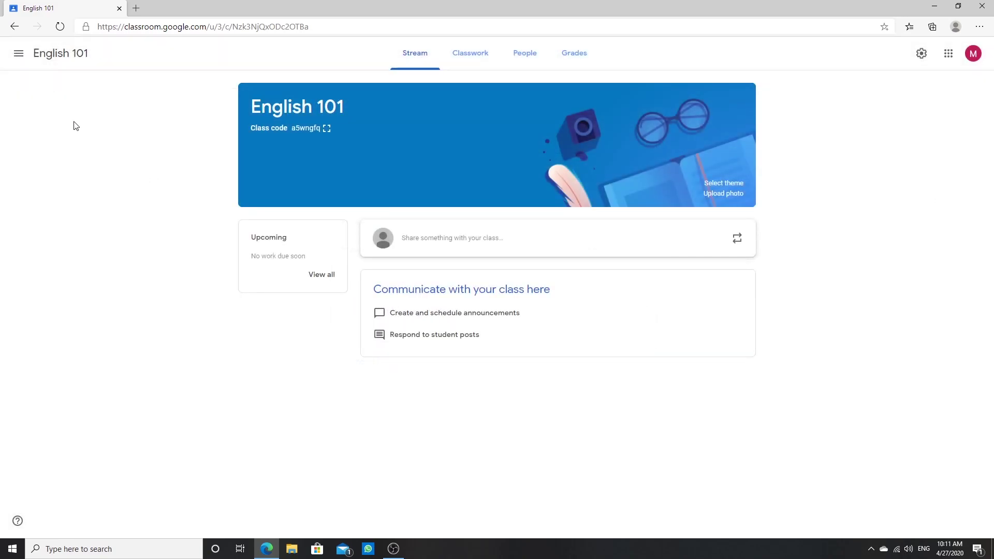
# Step: Open the general Classroom settings and examine the ways to supply a profile photo, leaving the picture unchanged
pyautogui.click(20, 55)
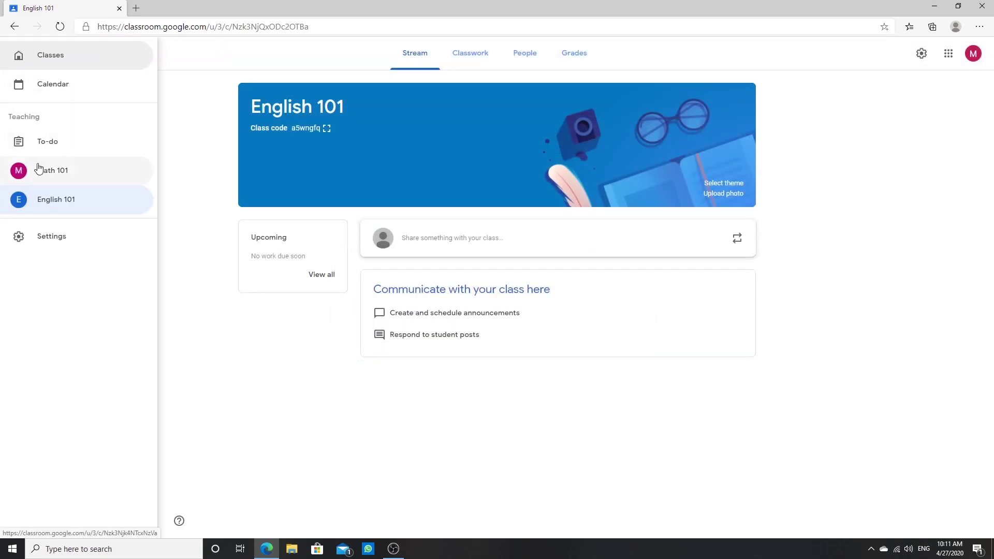
pyautogui.click(59, 233)
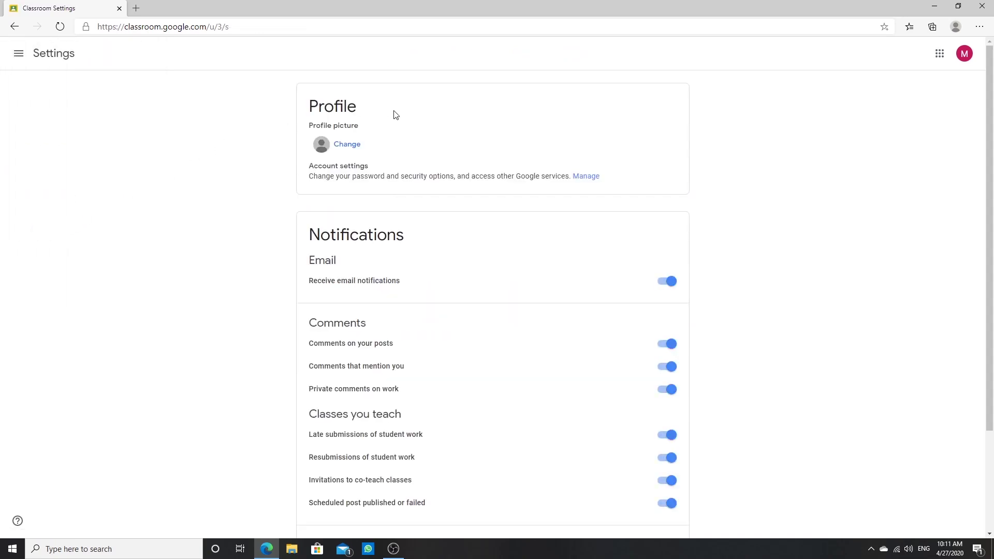
pyautogui.click(348, 146)
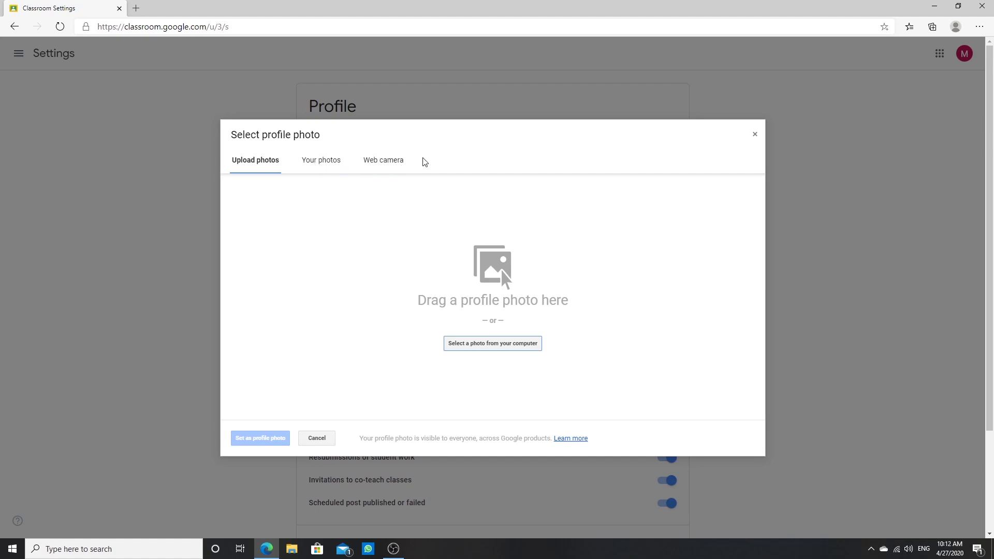
pyautogui.click(754, 134)
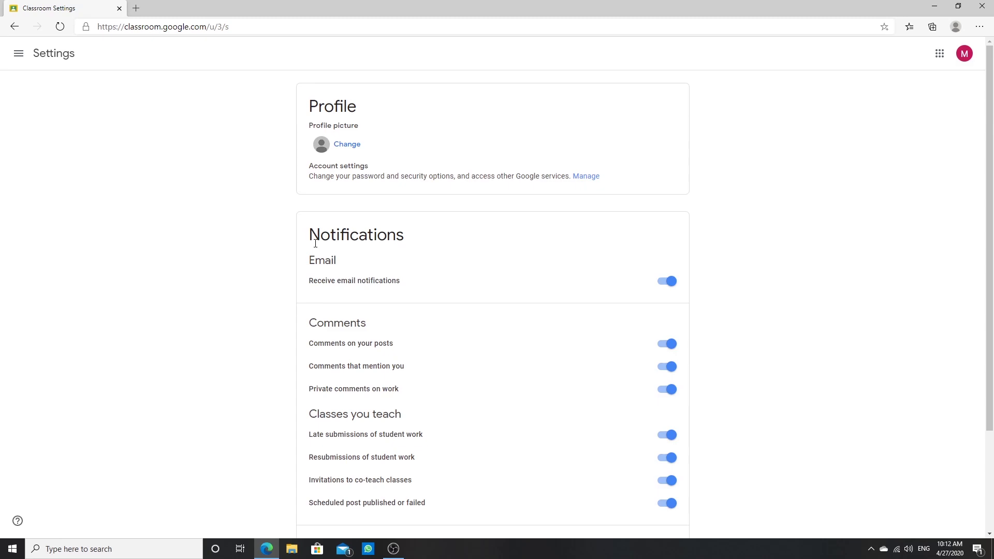
# Step: Turn the class notifications for English 101 off and back on
pyautogui.scroll(-3, 395, 328)
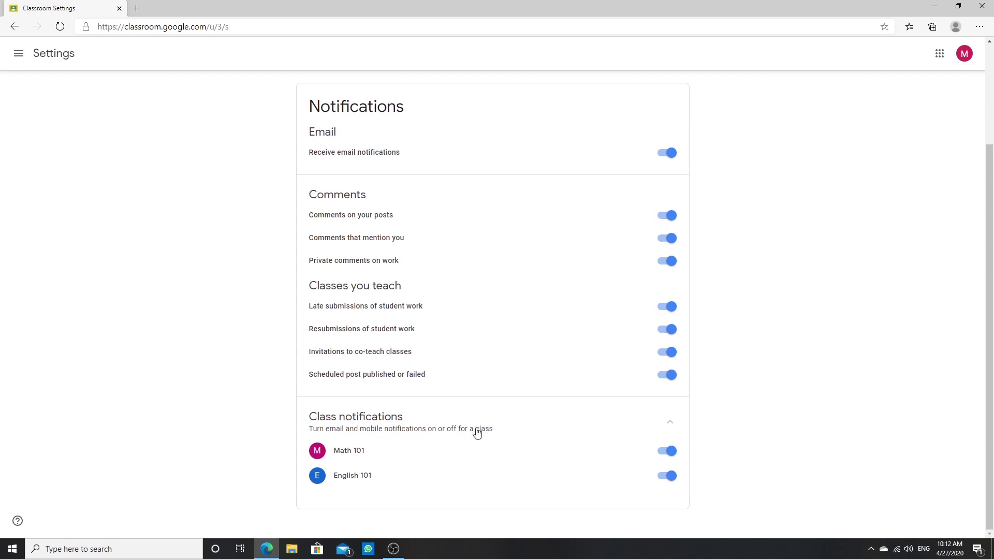
pyautogui.click(665, 477)
pyautogui.click(669, 475)
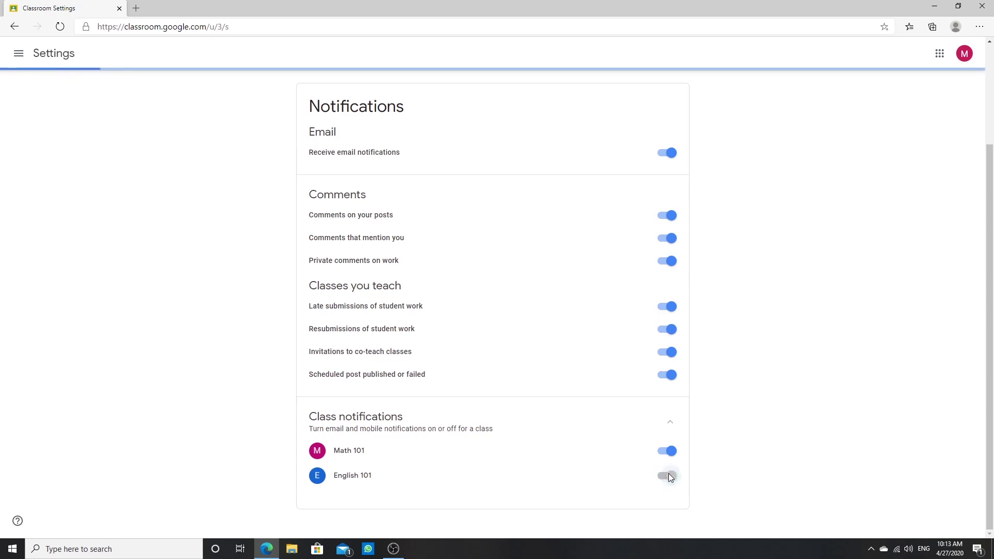
# Step: Leave the settings and return to the overview of all classes
pyautogui.click(20, 54)
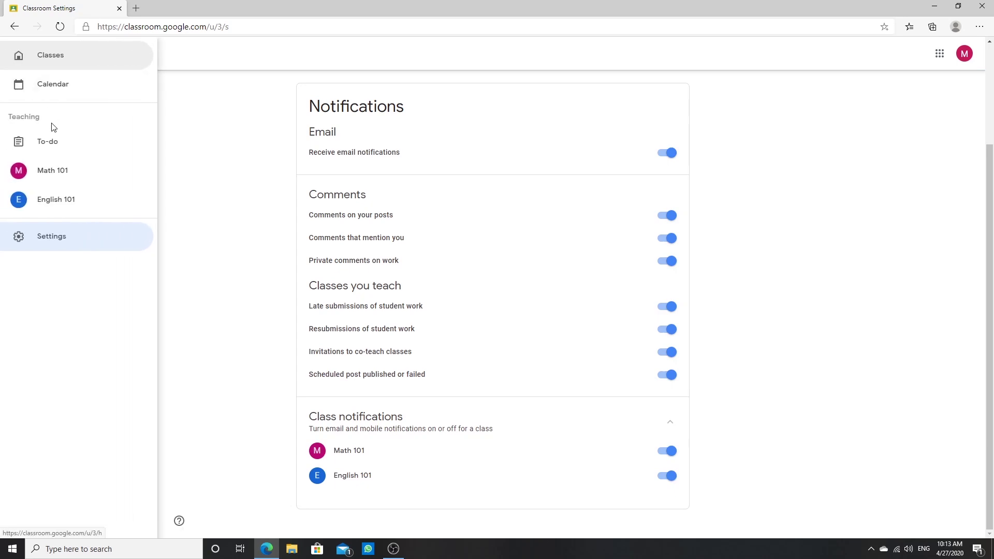
pyautogui.click(70, 62)
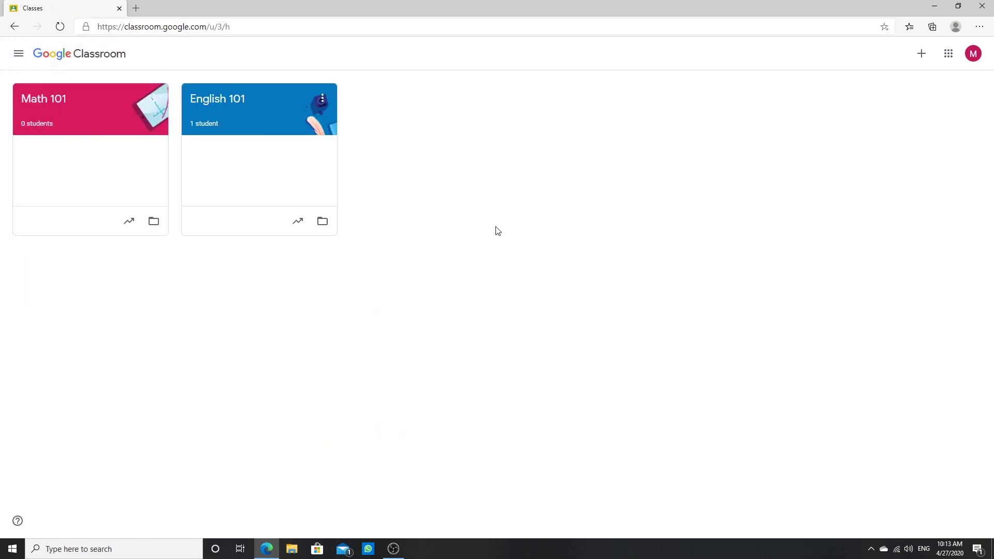